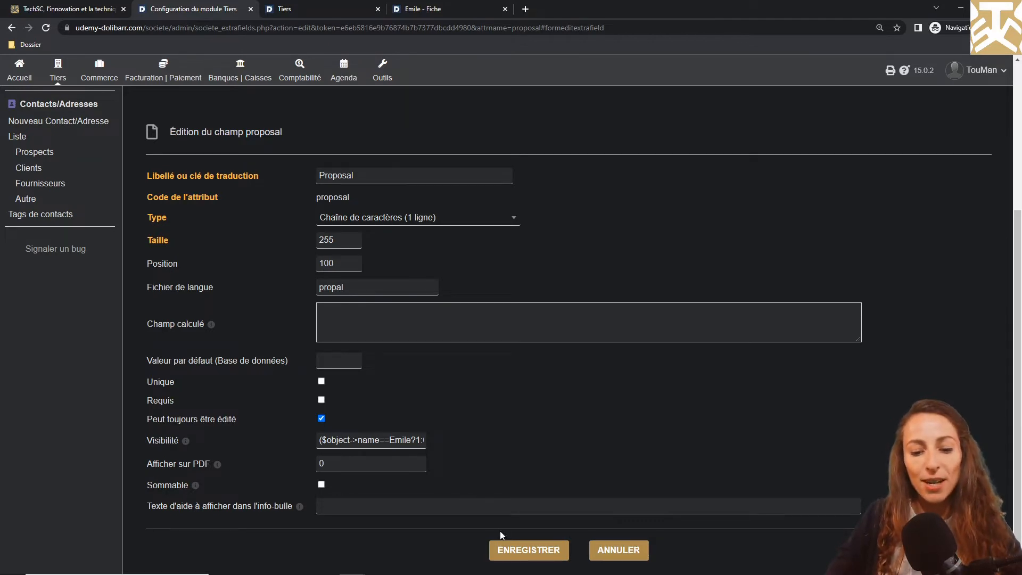
# Save the Proposal attribute with its conditional visibility and begin a new third-party attribute
pyautogui.click(514, 551)
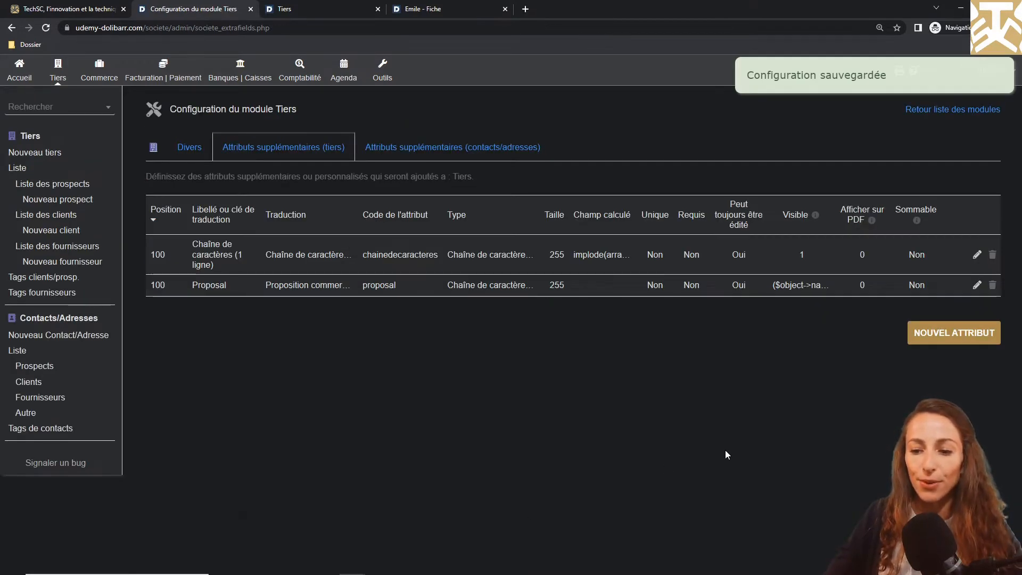
pyautogui.click(951, 332)
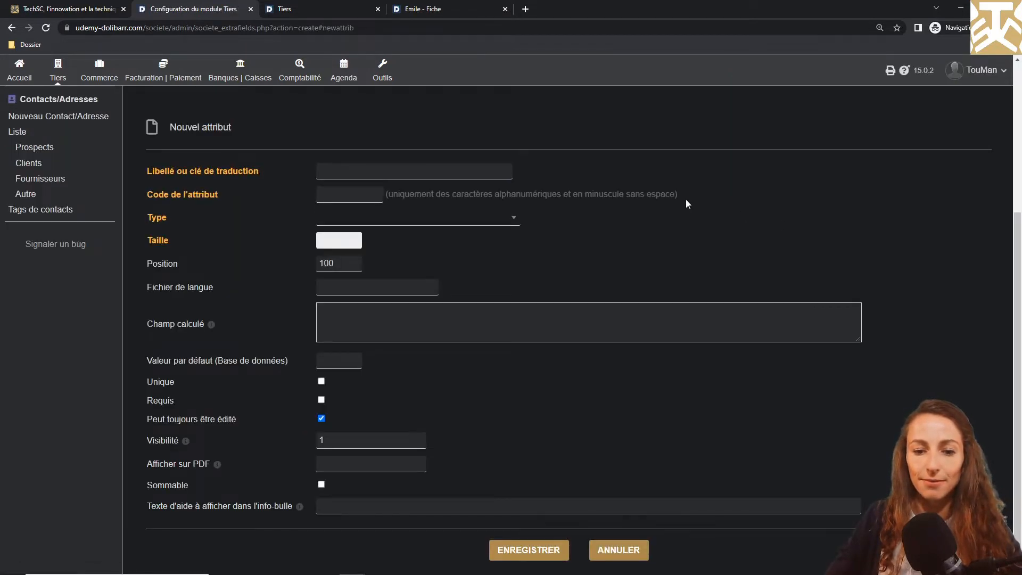
# Create a long multi-line text attribute 'Texte long (n lignes)', code textelong, size 2000
pyautogui.click(463, 221)
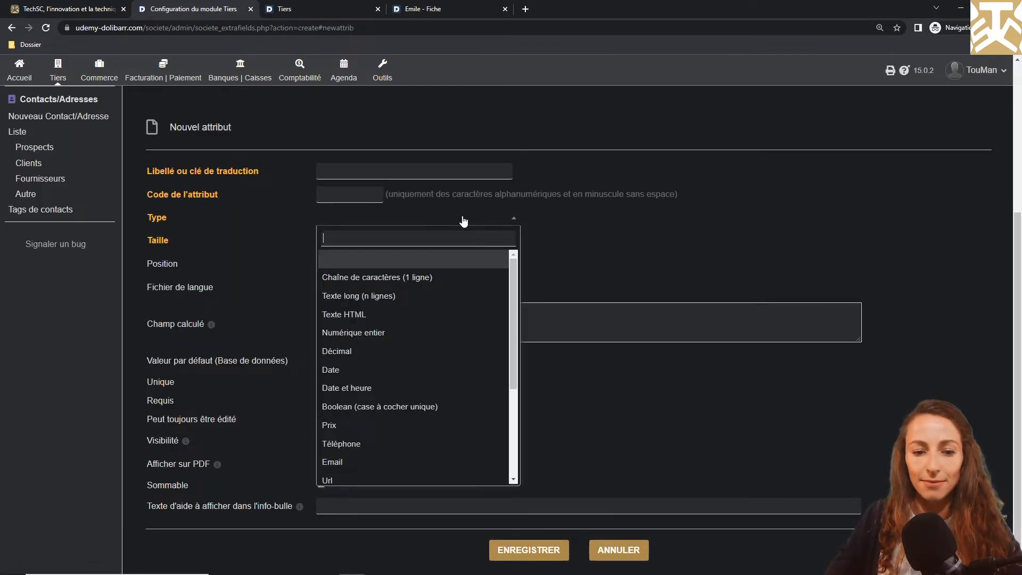
pyautogui.click(394, 295)
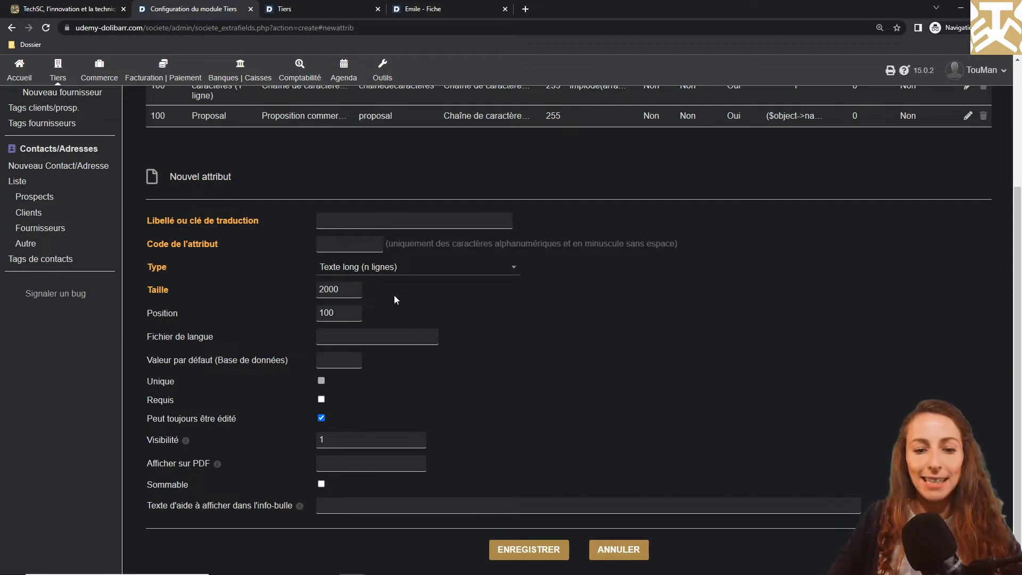
pyautogui.click(425, 222)
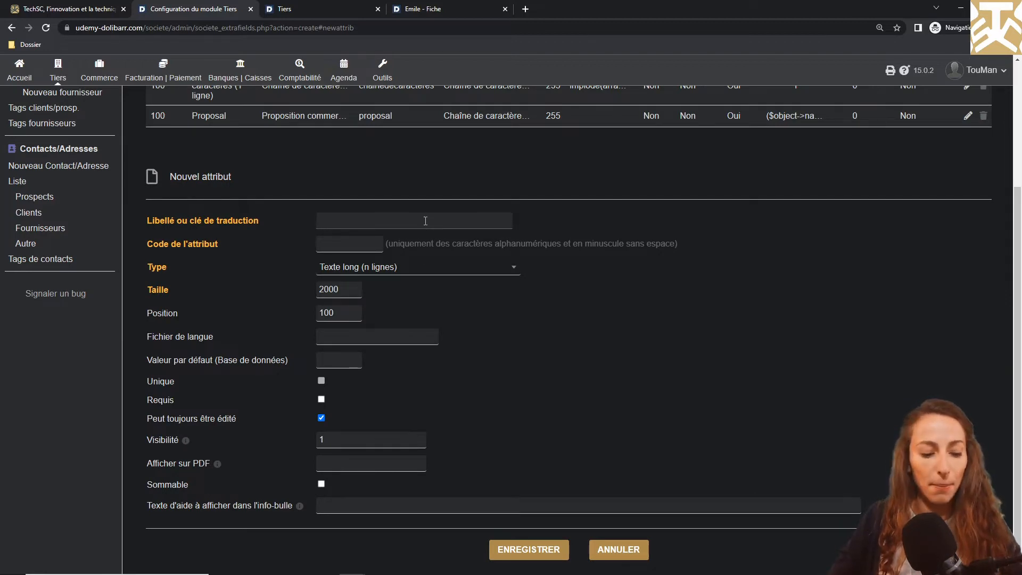
pyautogui.write('Texte lo')
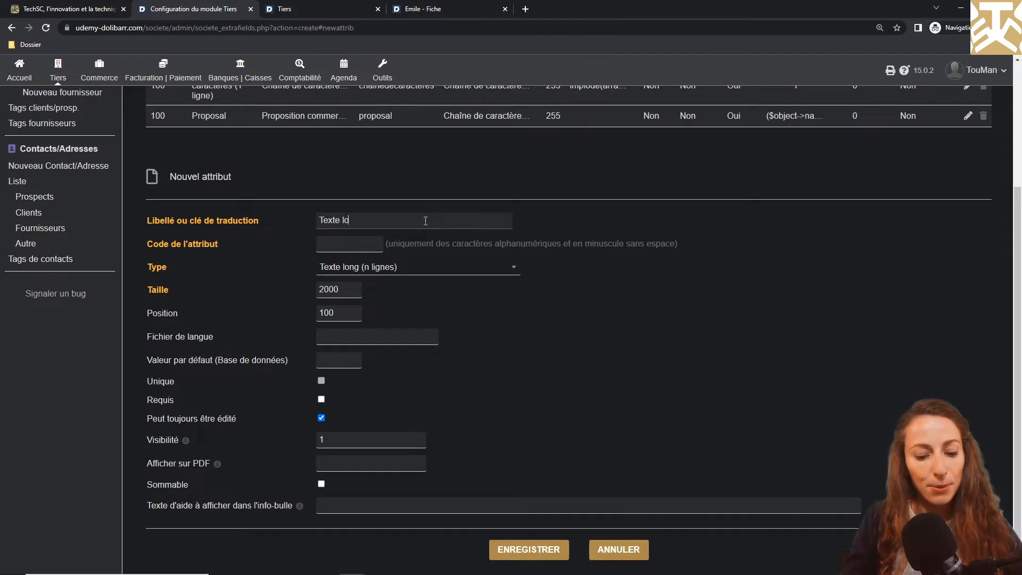
pyautogui.write('ng')
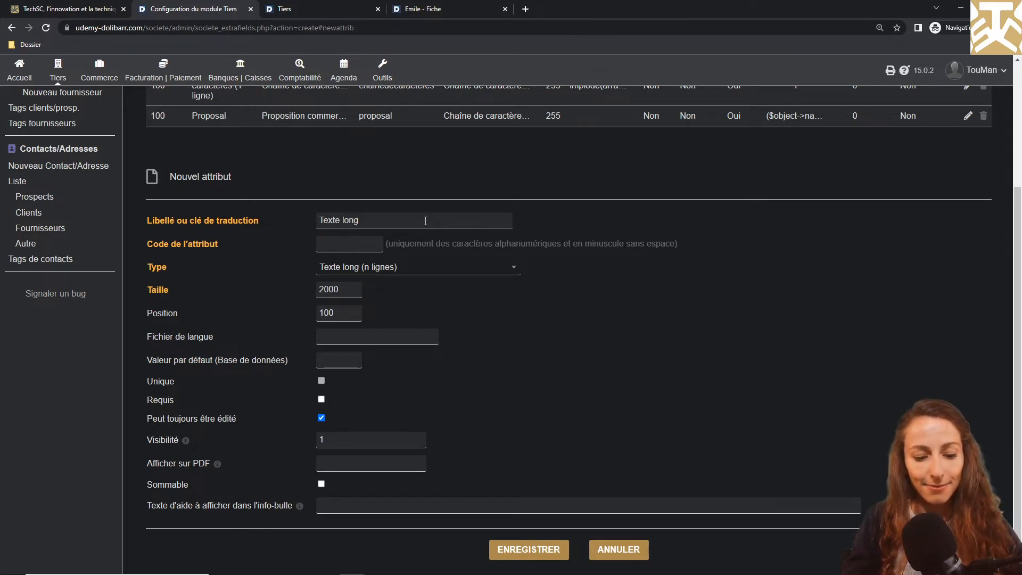
pyautogui.write(' (n lignes)')
pyautogui.press('Left')
pyautogui.press('Left')
pyautogui.press('Left')
pyautogui.press('Left')
pyautogui.press('Left')
pyautogui.press('Left')
pyautogui.press('Left')
pyautogui.press('Tab')
pyautogui.write('te')
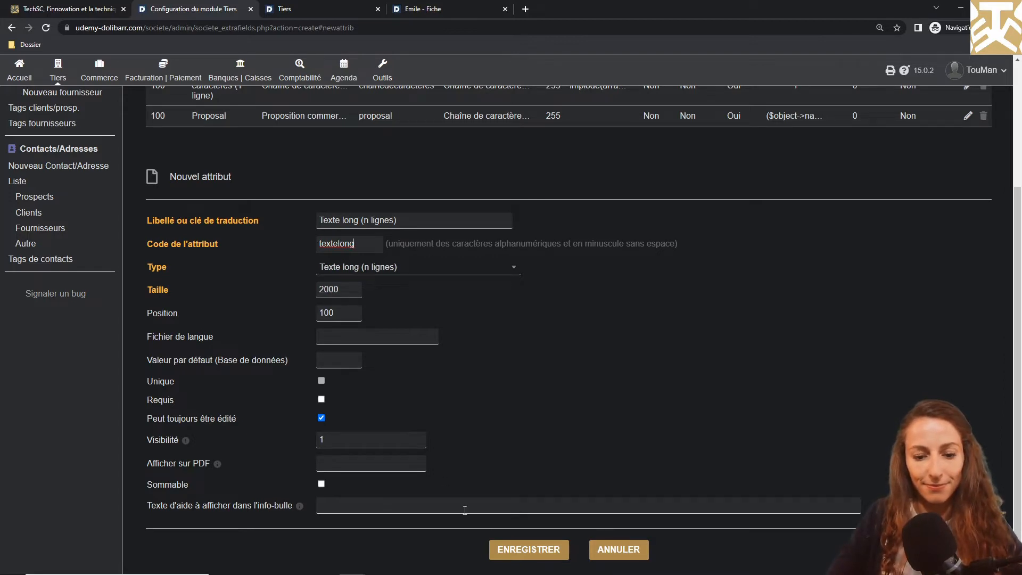
pyautogui.click(532, 553)
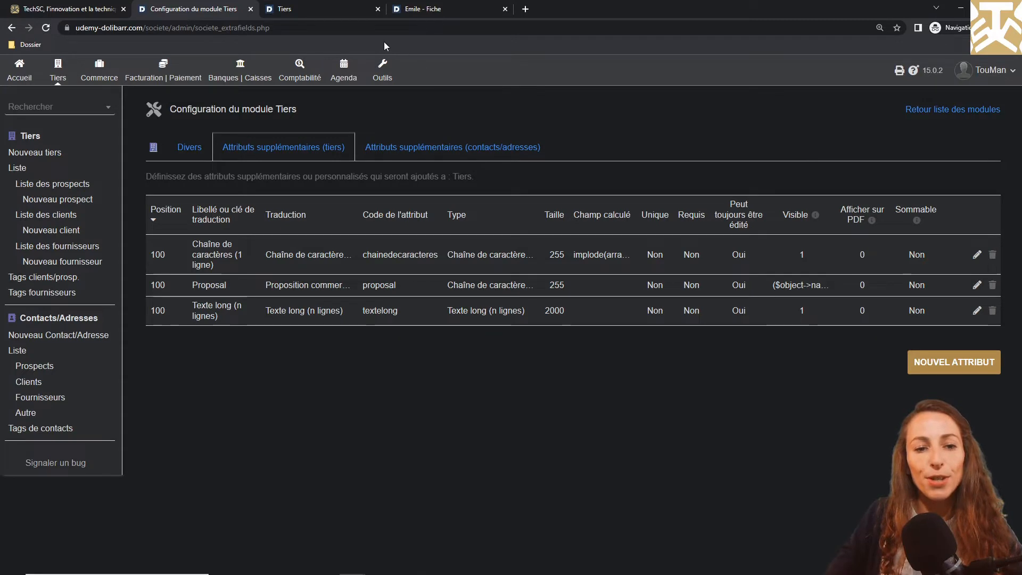
pyautogui.click(319, 9)
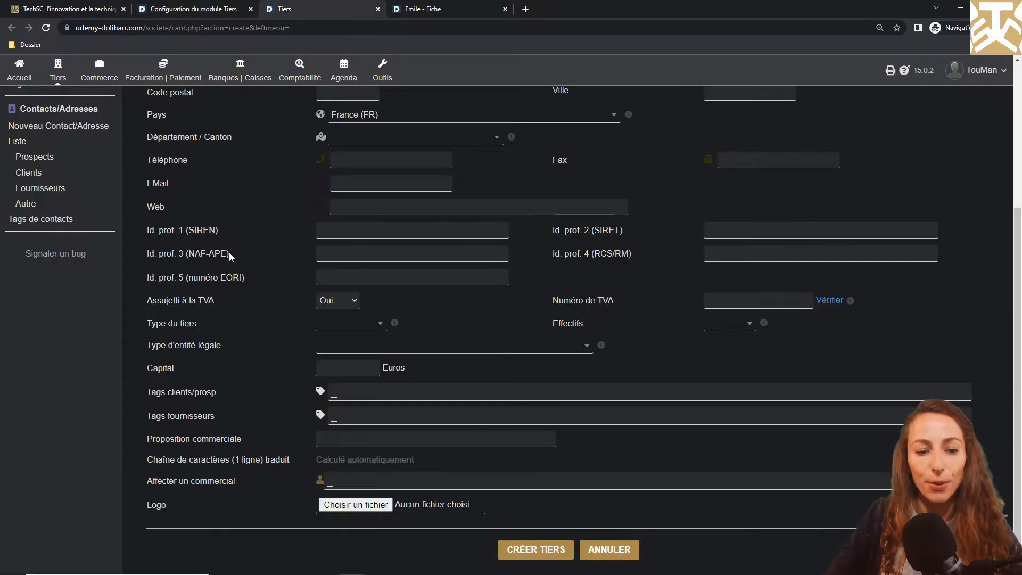
pyautogui.scroll(1, 225, 277)
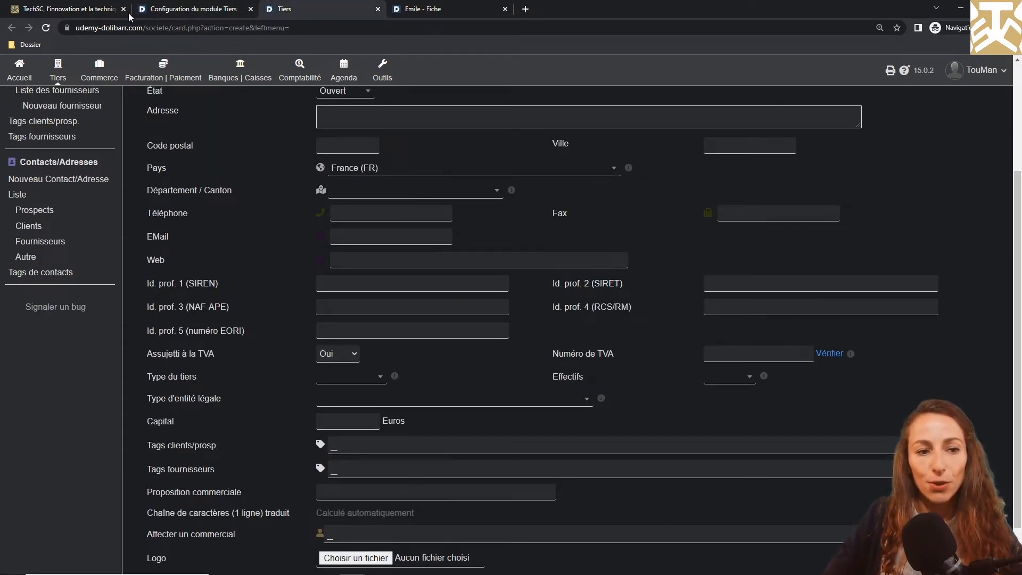
pyautogui.click(46, 27)
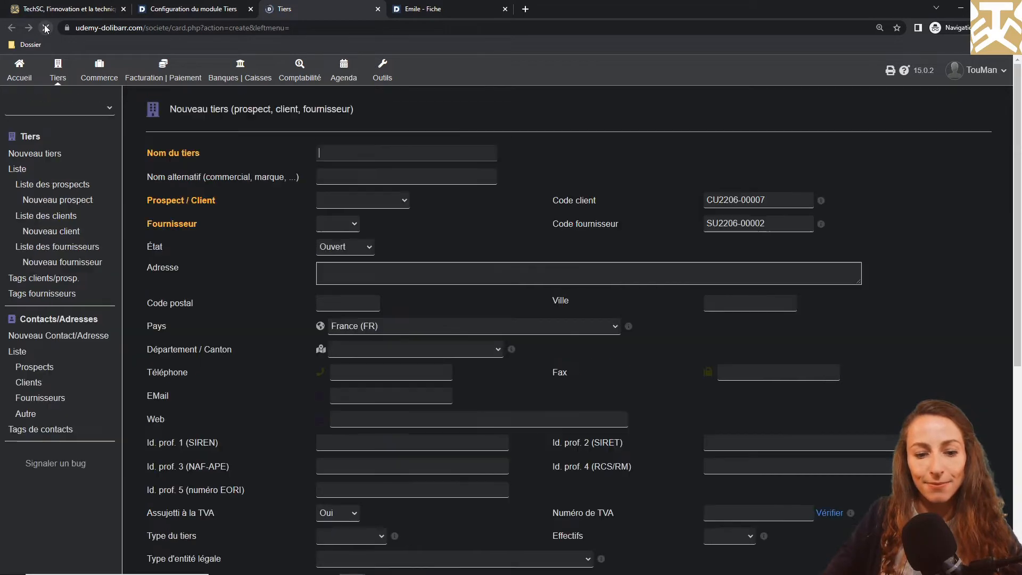
pyautogui.scroll(-5, 215, 375)
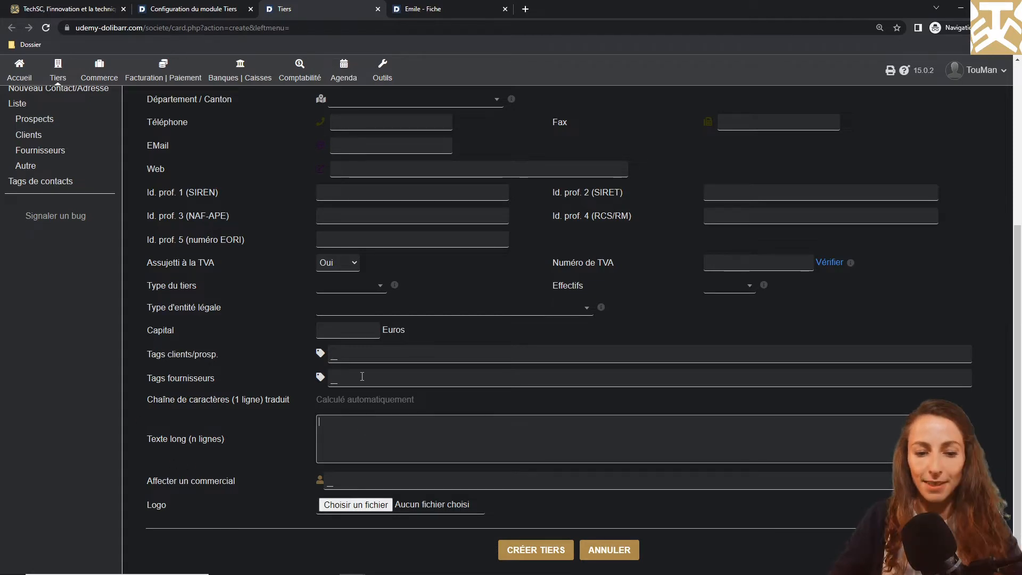
pyautogui.click(191, 9)
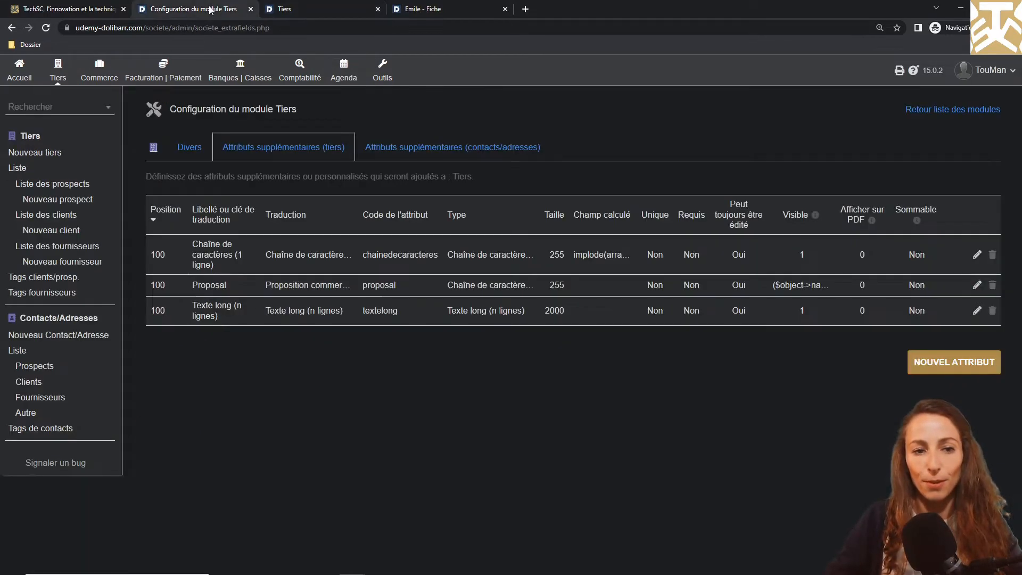
# Add an HTML-text attribute labelled 'Texte HTML', code textehtml, size 2000
pyautogui.click(941, 368)
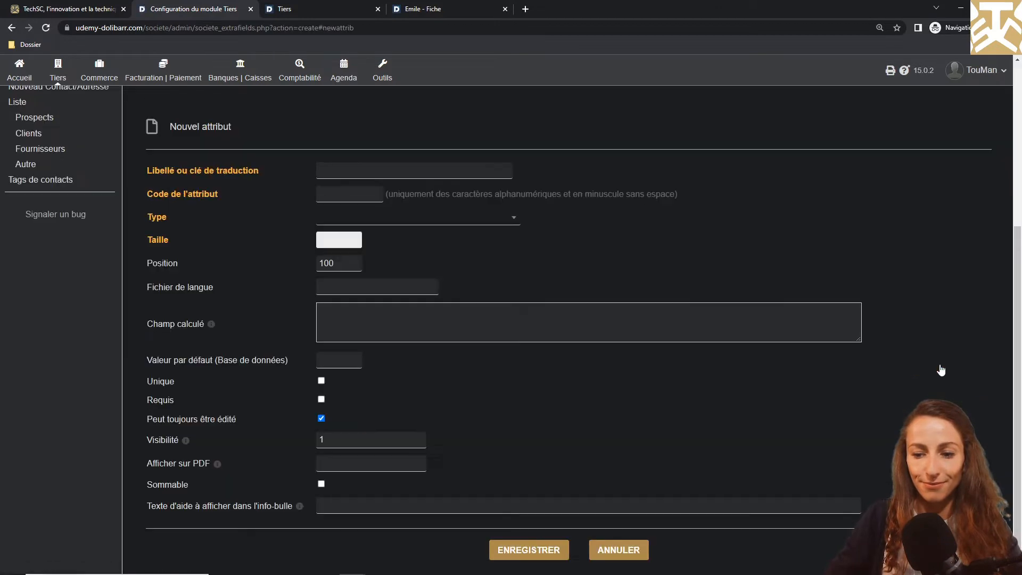
pyautogui.click(486, 224)
pyautogui.click(352, 314)
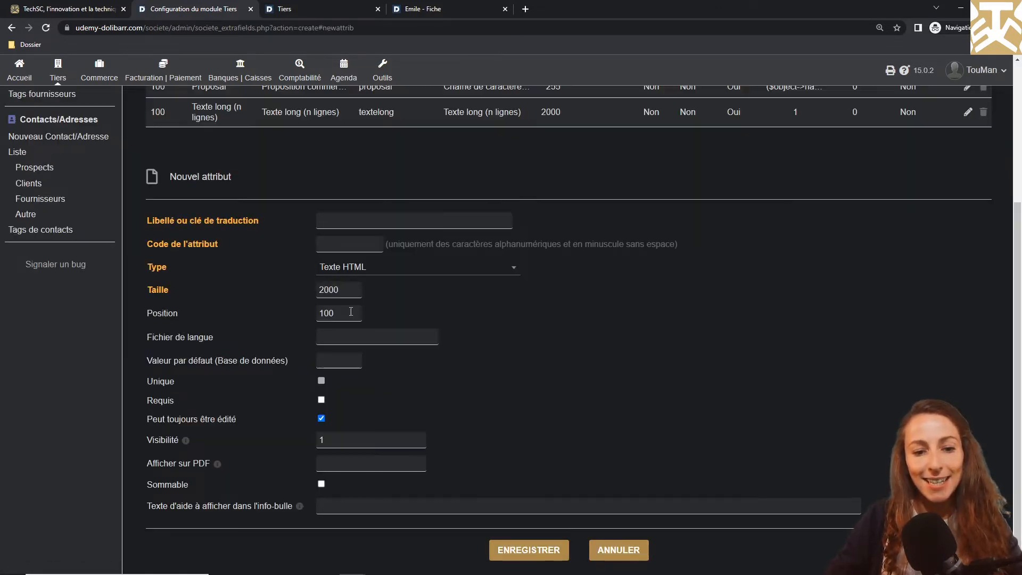
pyautogui.click(388, 215)
pyautogui.write('Texte H')
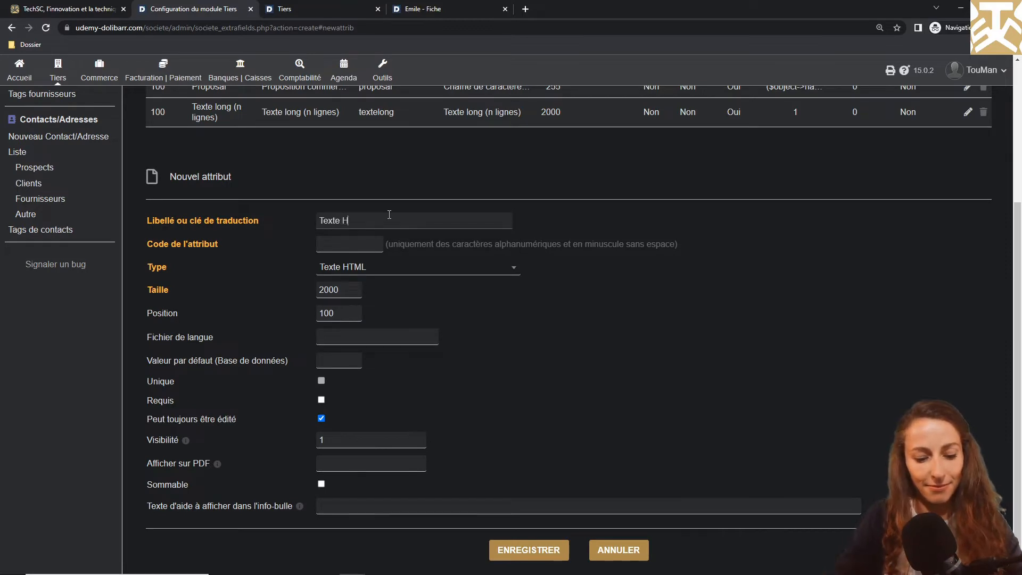
pyautogui.write('TML')
pyautogui.press('Tab')
pyautogui.write('textehtml')
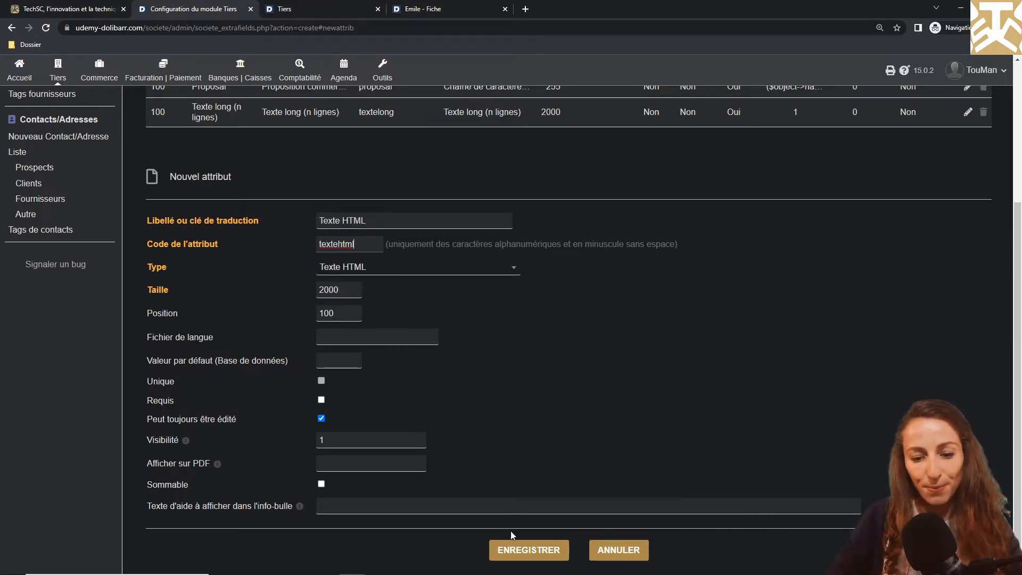
pyautogui.click(515, 551)
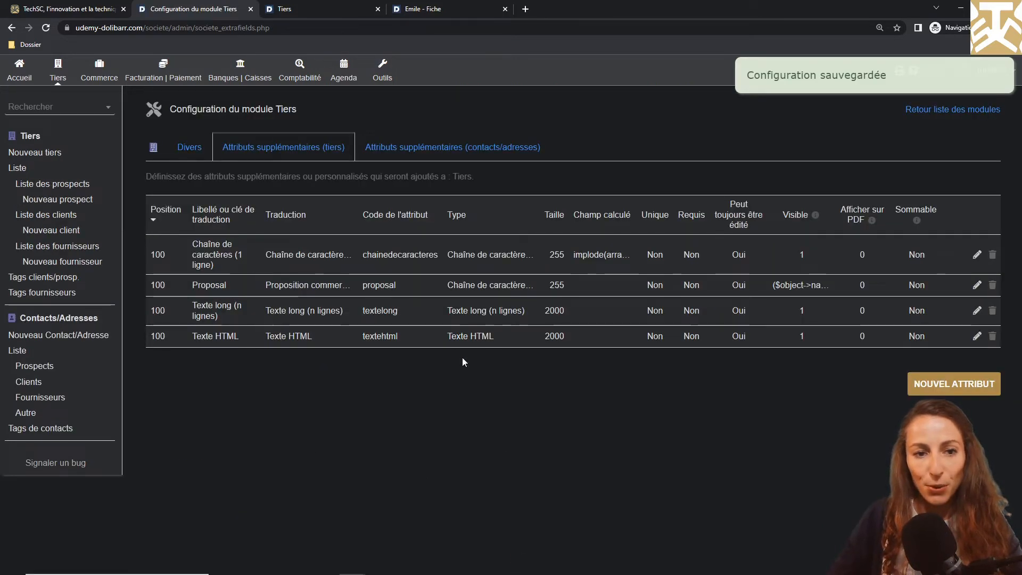
pyautogui.click(327, 9)
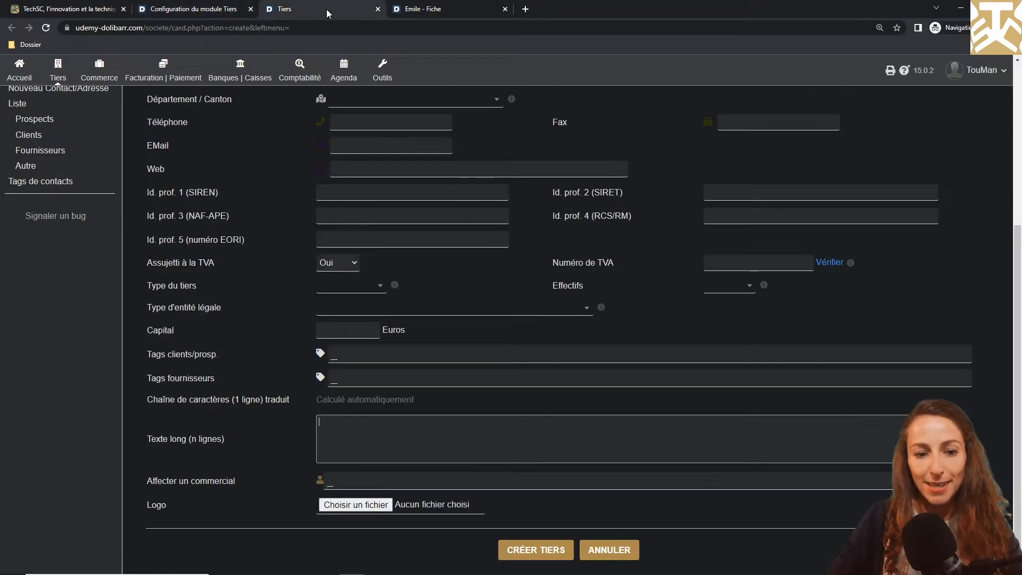
# Reload the new third-party form and type 'test' into the Texte HTML field
pyautogui.click(45, 29)
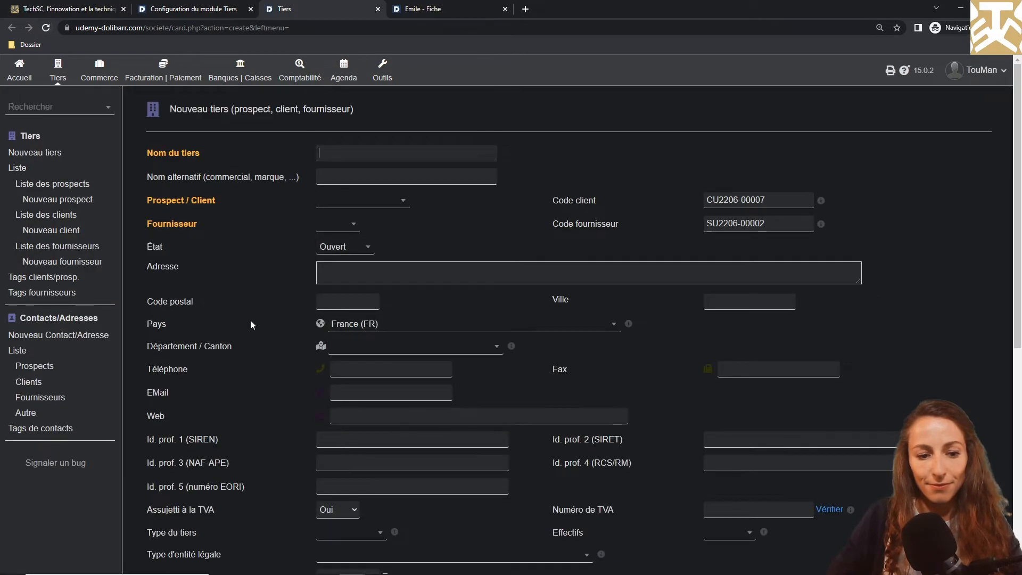
pyautogui.scroll(-7, 250, 325)
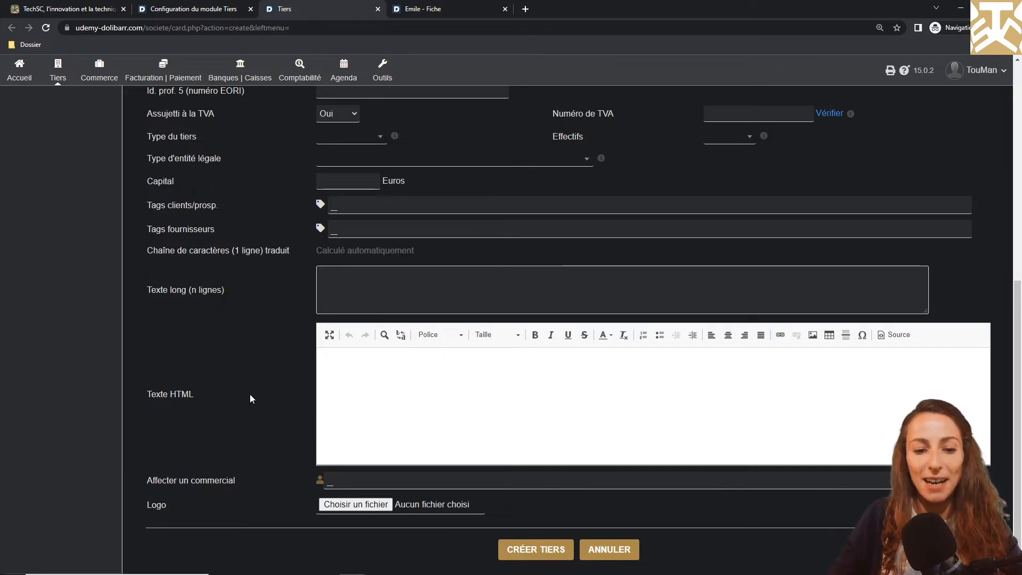
pyautogui.click(389, 395)
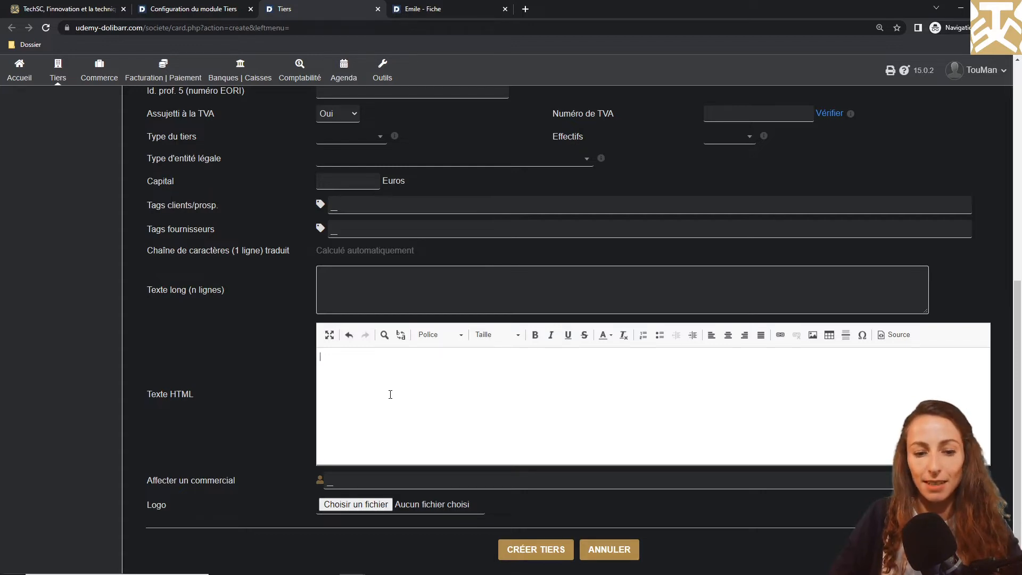
pyautogui.write('test')
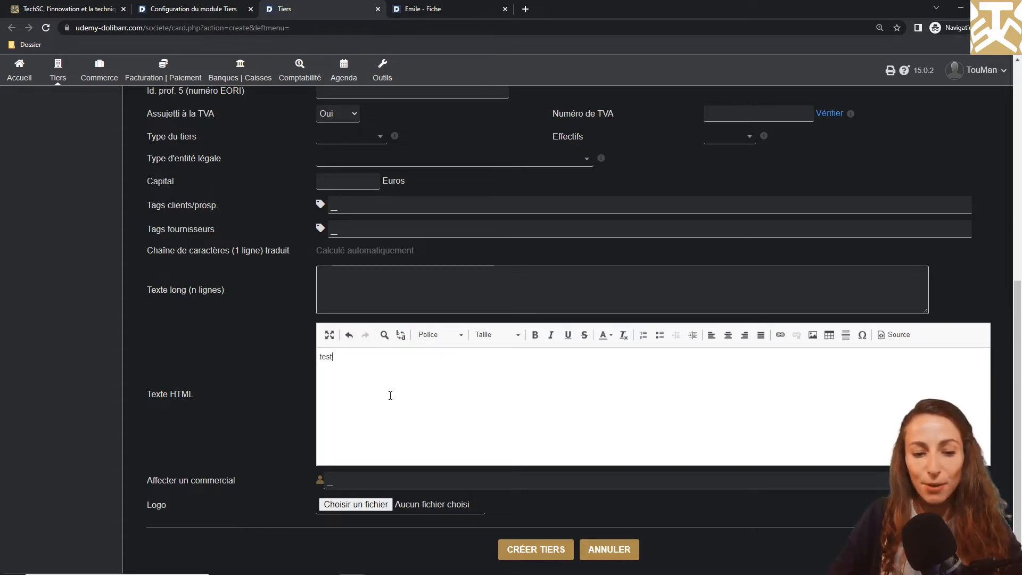
# Make 'test' bold and view the field's HTML source
pyautogui.moveTo(347, 360); pyautogui.dragTo(308, 371)
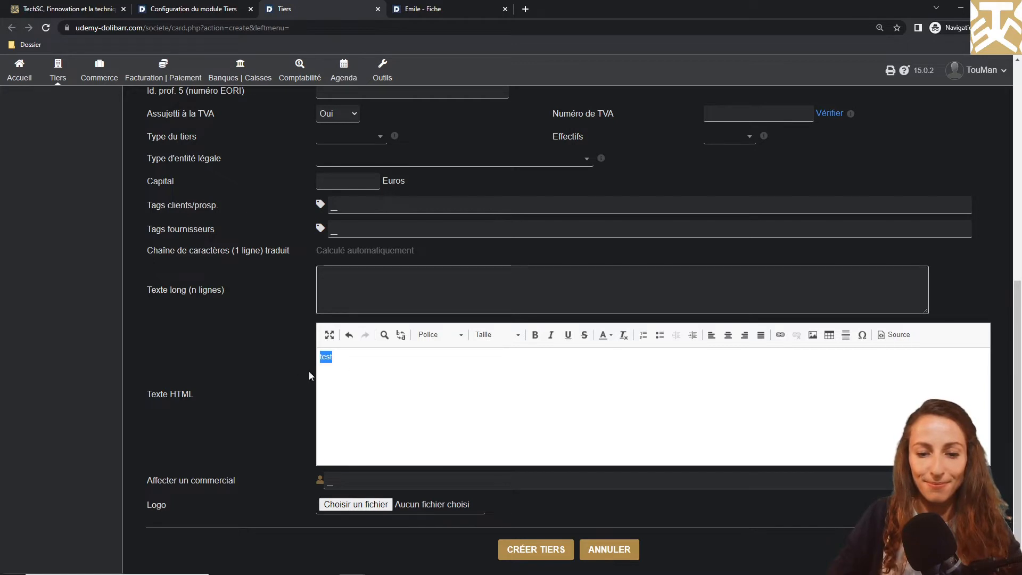
pyautogui.click(535, 335)
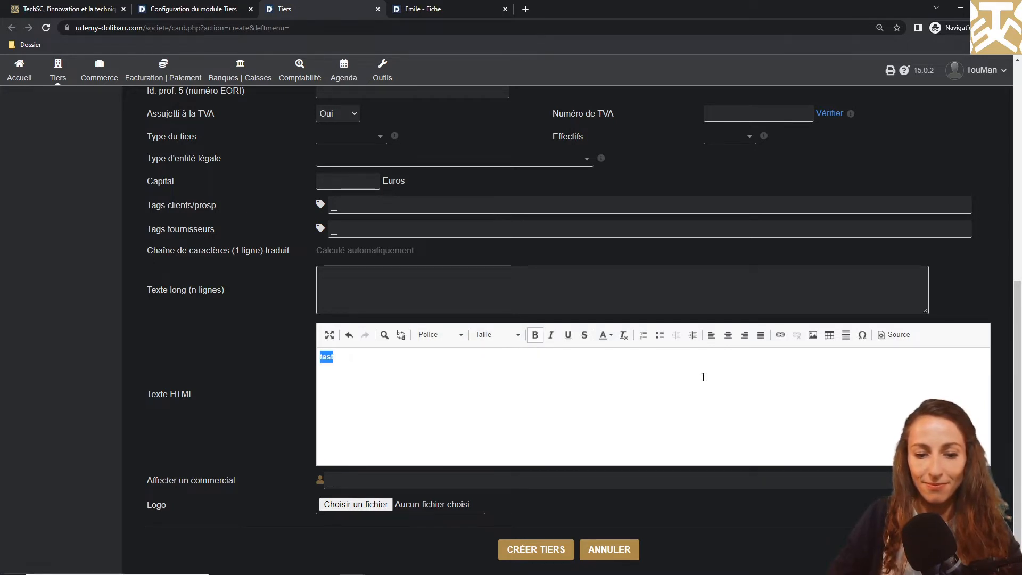
pyautogui.click(886, 335)
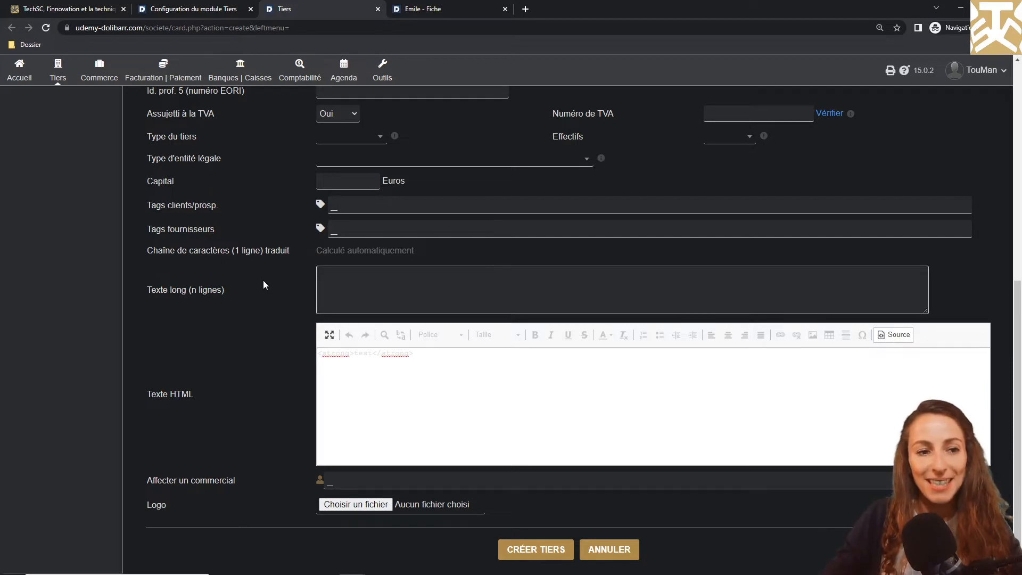
pyautogui.click(80, 9)
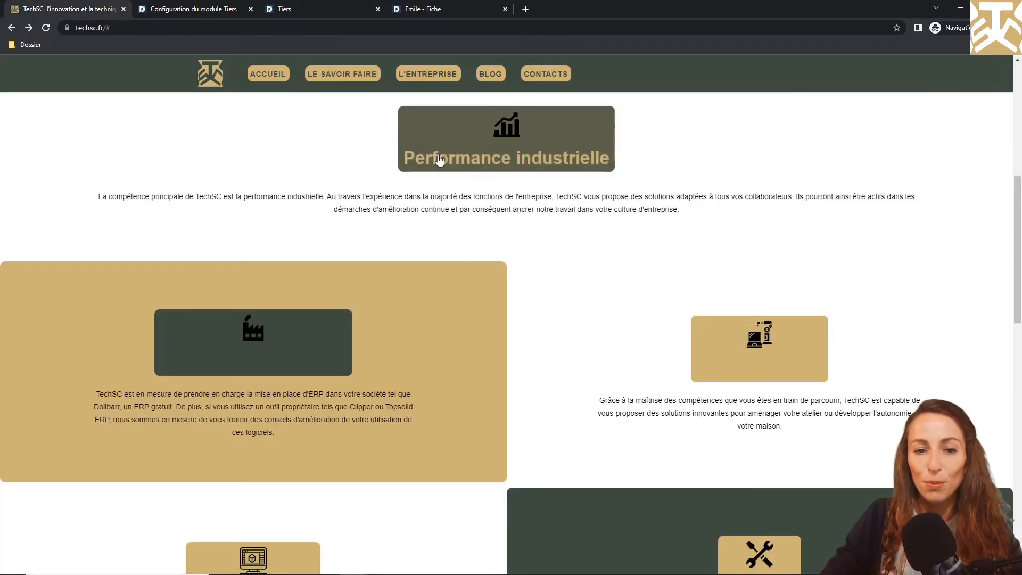
# Open the 'Accompagnement au pilotage des TPE' service under Performance industrielle and read its description
pyautogui.click(469, 161)
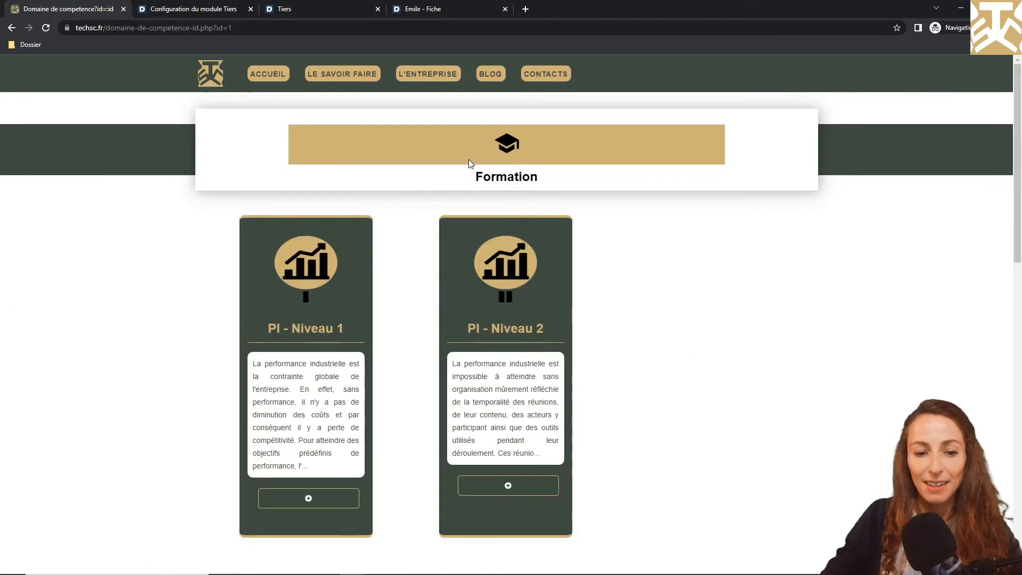
pyautogui.scroll(-10, 468, 159)
pyautogui.scroll(-5, 469, 159)
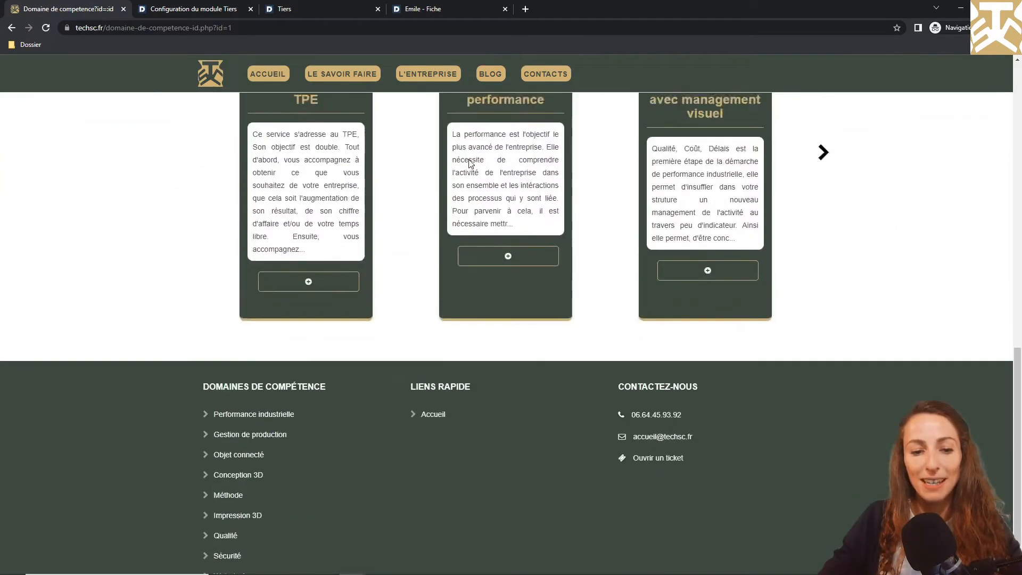
pyautogui.click(318, 238)
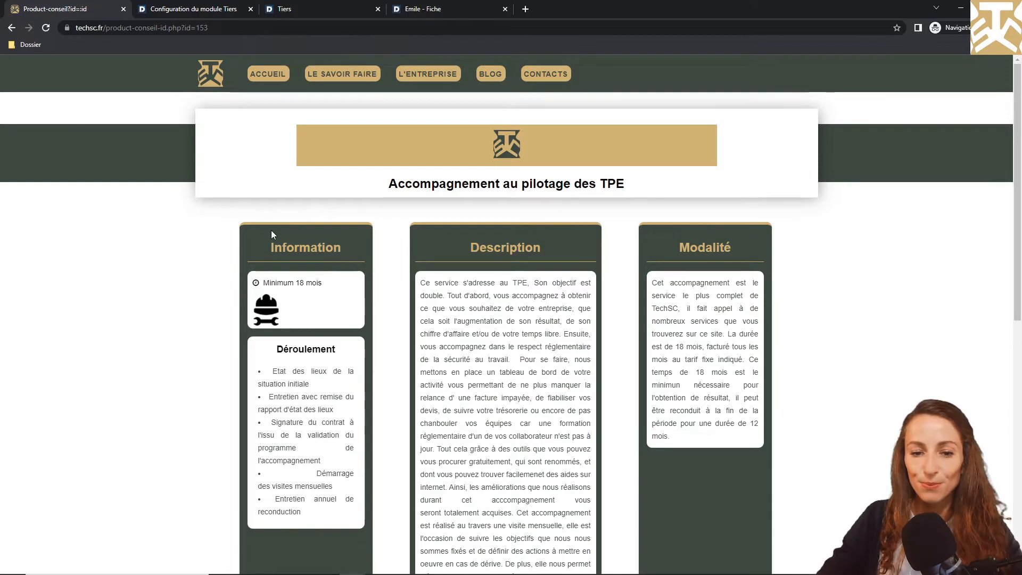
pyautogui.scroll(-2, 272, 231)
pyautogui.scroll(-1, 271, 231)
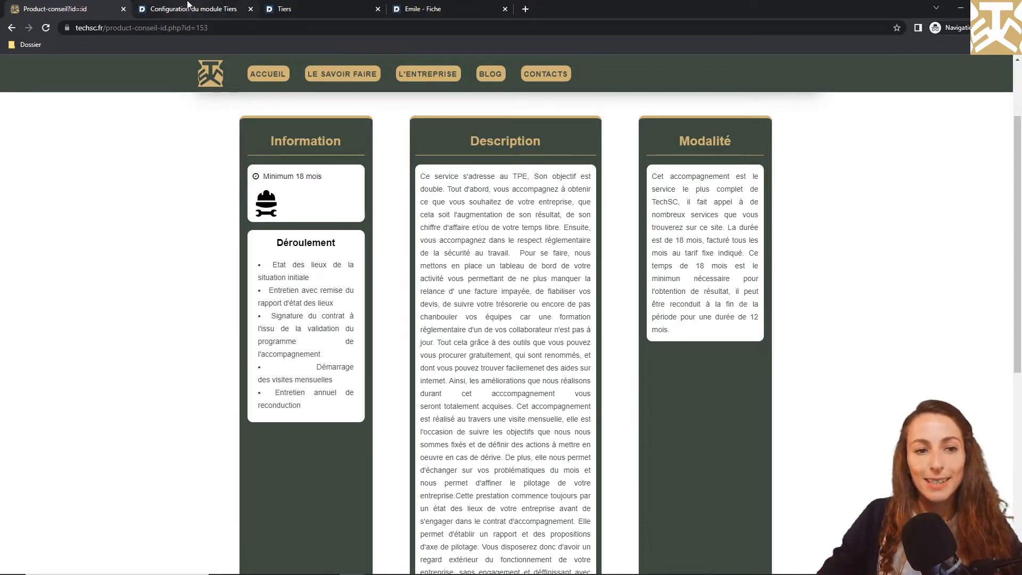
pyautogui.click(188, 9)
# Add integer attribute 'Numérique entier' (code numeriqueentier) and reload the new third-party form to show it
pyautogui.click(930, 391)
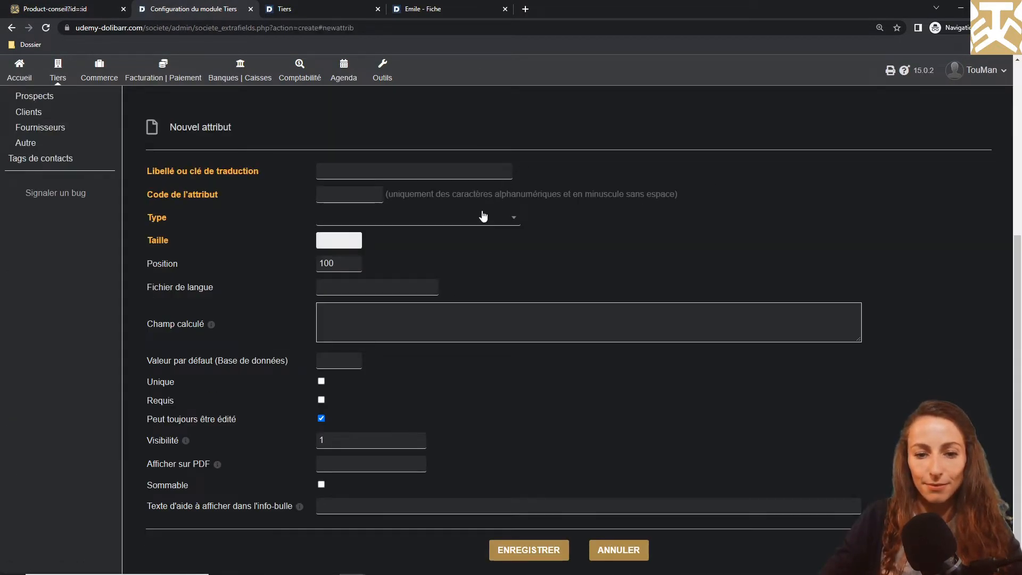
pyautogui.click(484, 216)
pyautogui.click(380, 339)
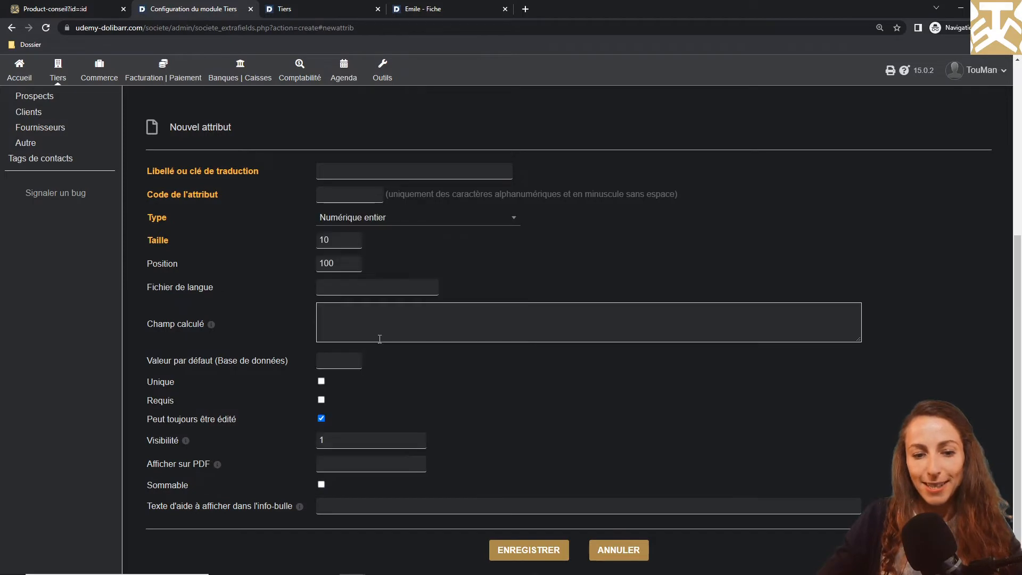
pyautogui.click(407, 171)
pyautogui.write('Numérique entier')
pyautogui.press('Tab')
pyautogui.write('numerique')
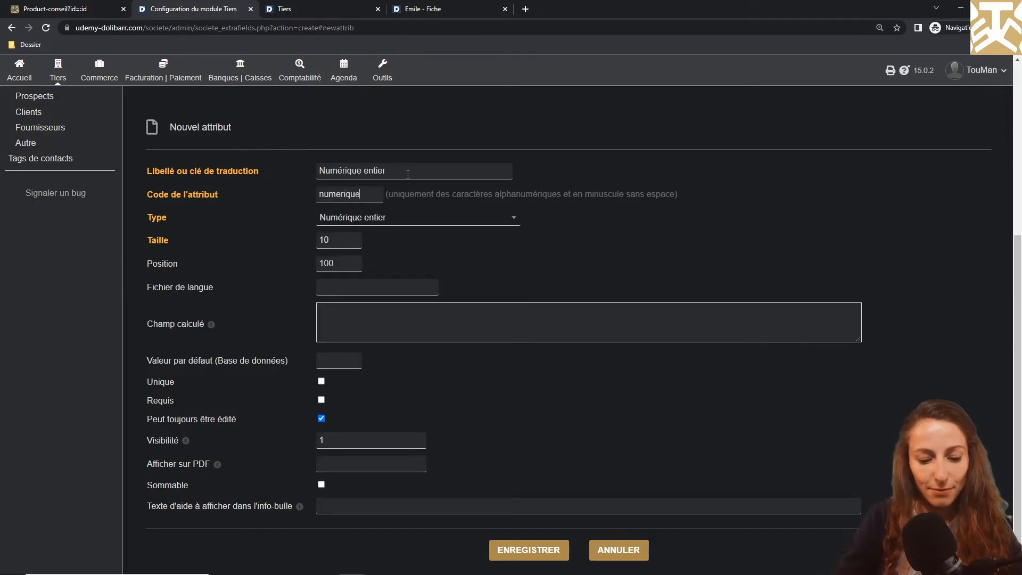
pyautogui.write('entier')
pyautogui.click(532, 549)
pyautogui.click(330, 7)
pyautogui.click(47, 27)
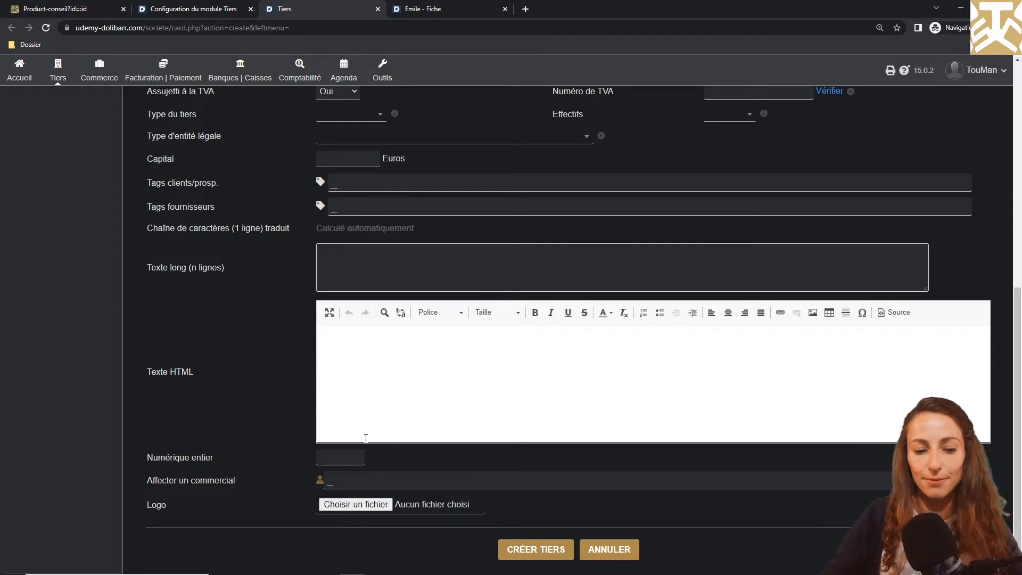
# Return to the Attributs supplémentaires (tiers) list, now showing five attributes
pyautogui.click(204, 4)
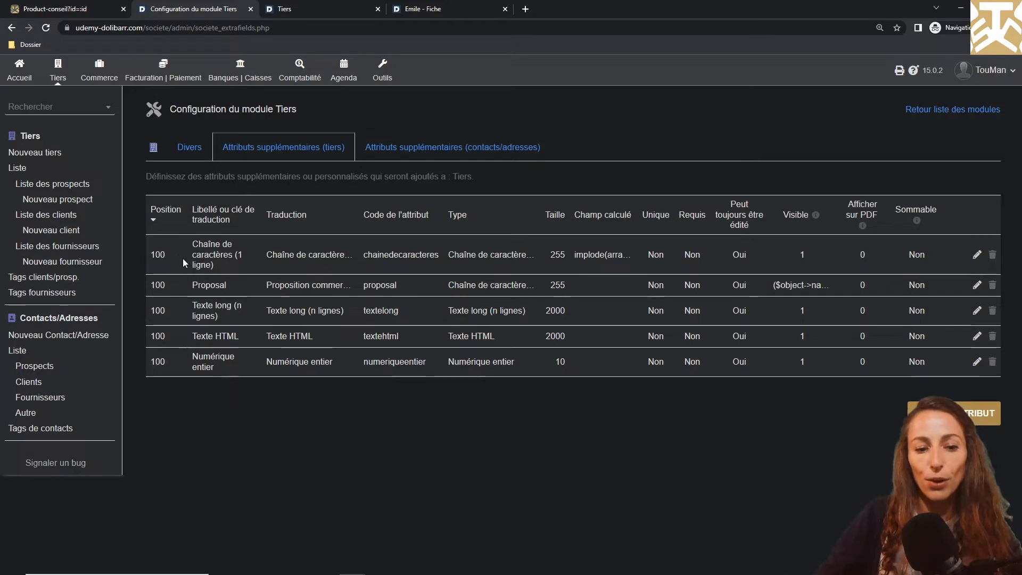
# Renumber the attributes 101 (Proposal) through 104 (Numérique entier) and check their order on the form
pyautogui.click(977, 286)
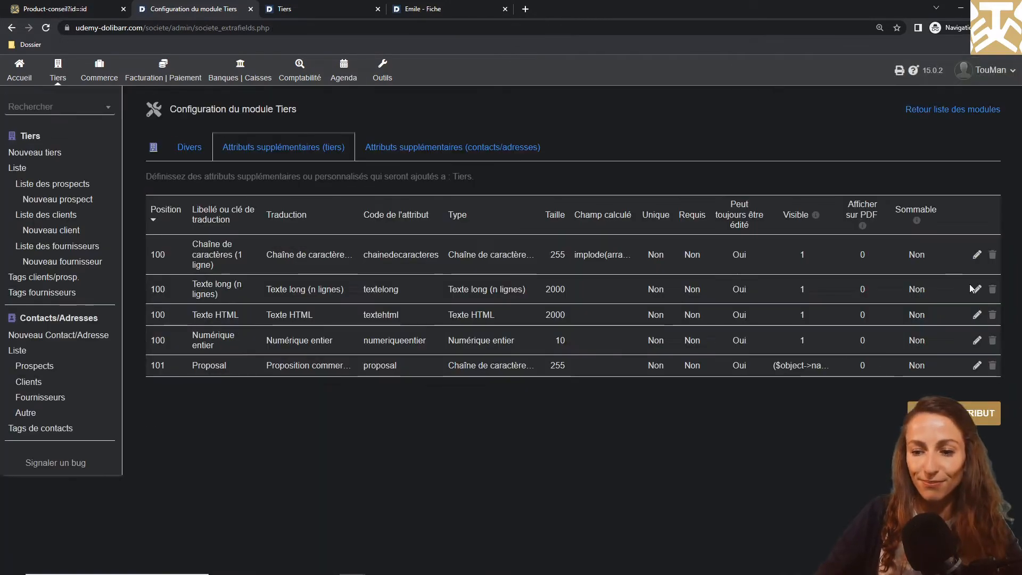
pyautogui.click(974, 289)
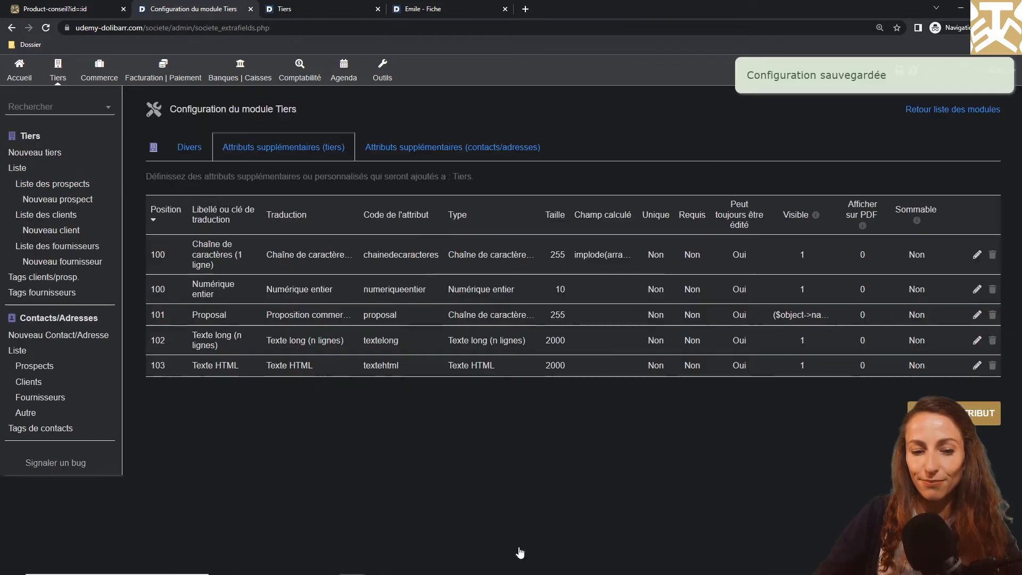
pyautogui.click(974, 289)
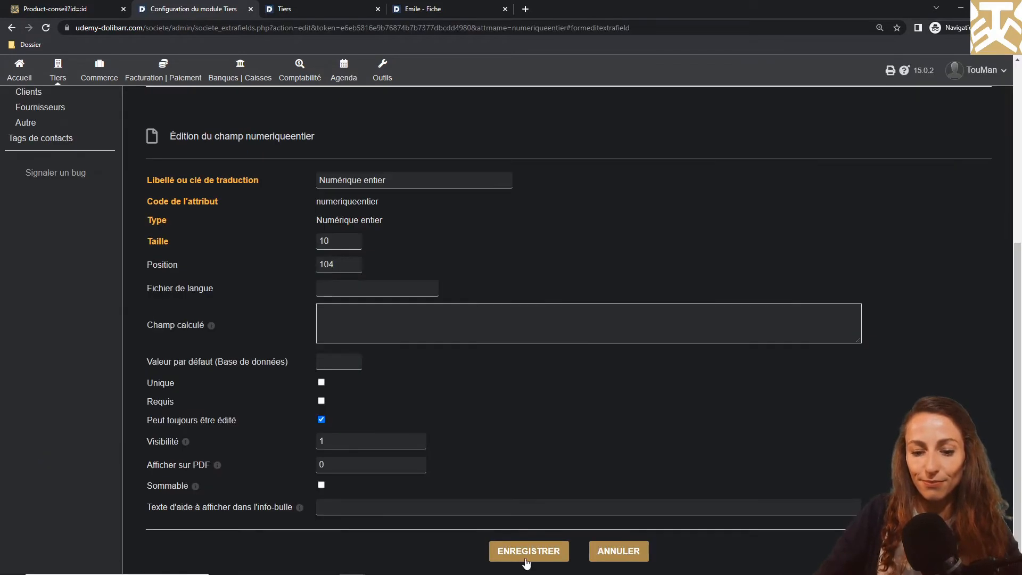
pyautogui.click(526, 556)
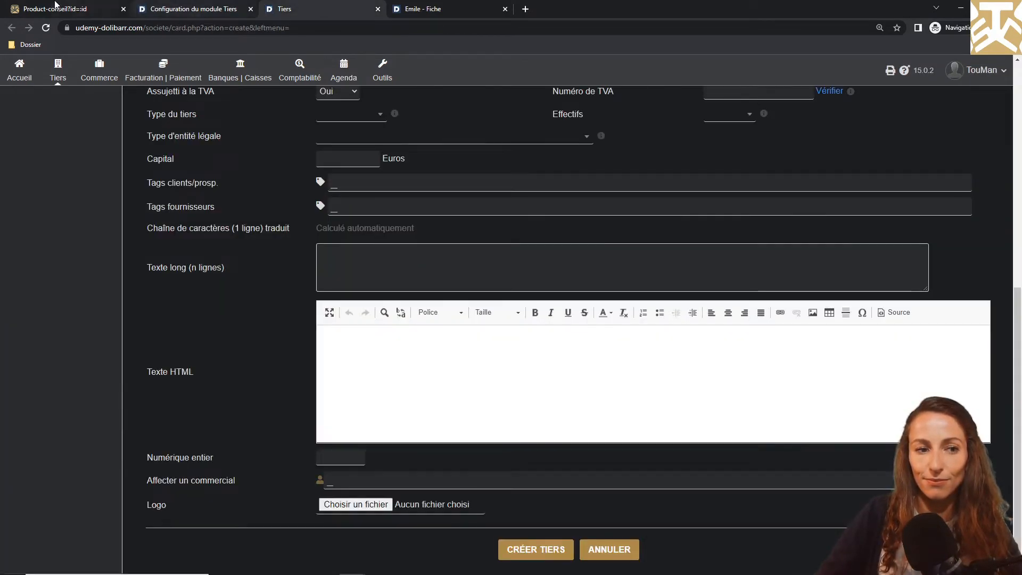
pyautogui.click(47, 28)
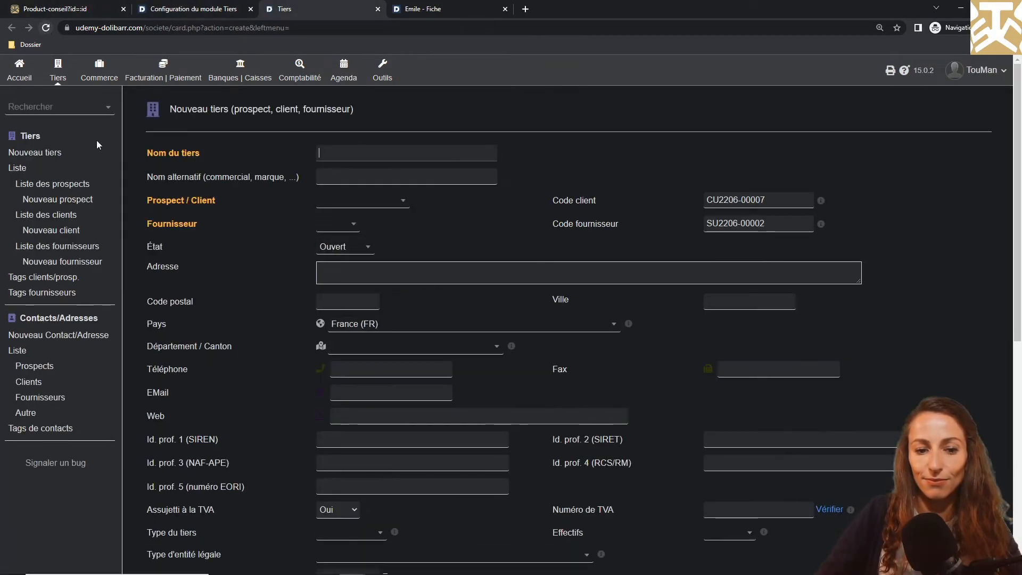
pyautogui.scroll(-8, 215, 294)
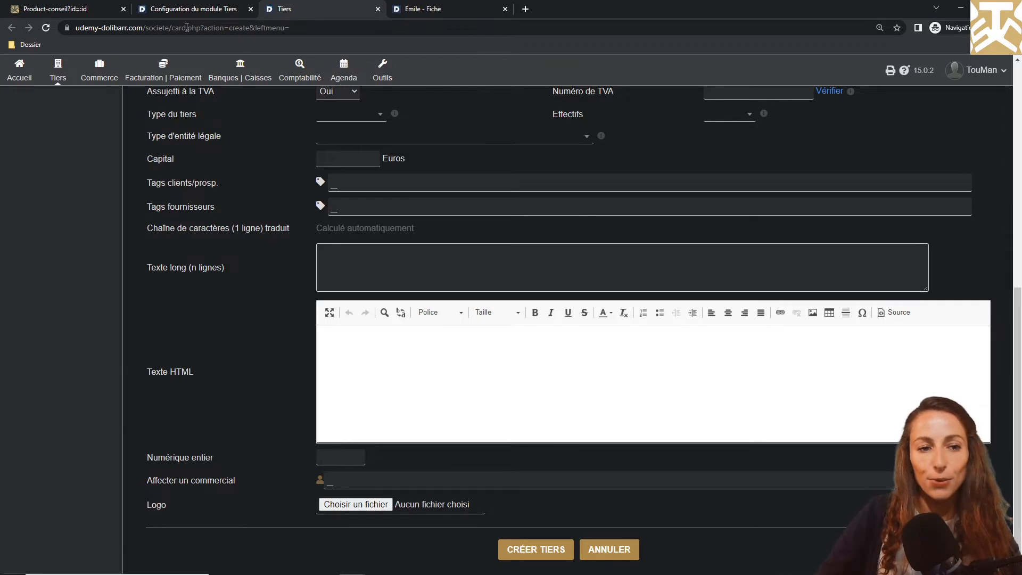
pyautogui.click(187, 10)
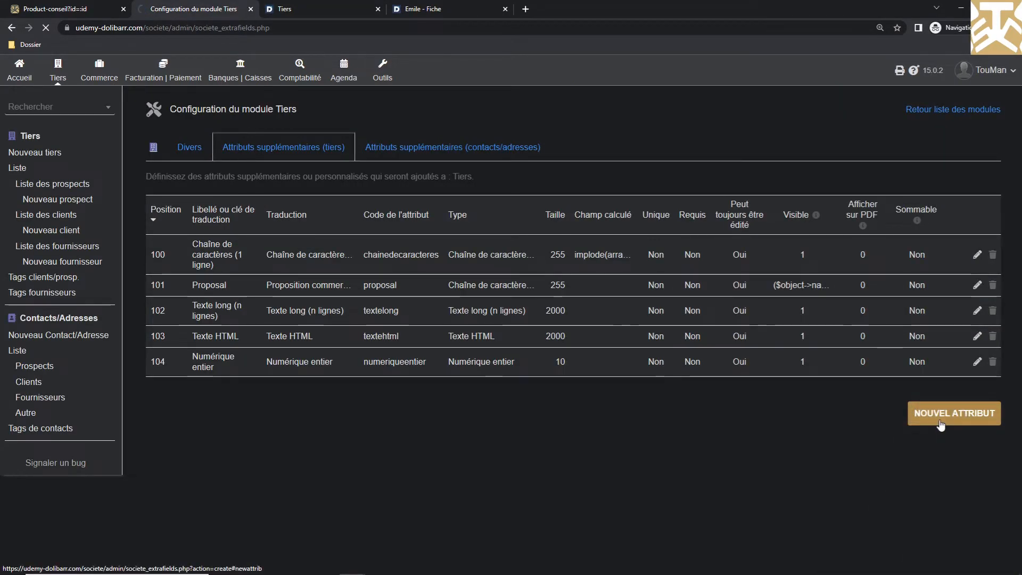
# Try adding a Décimal attribute, code decimal, at position 105, which fails with an SQL error
pyautogui.click(940, 421)
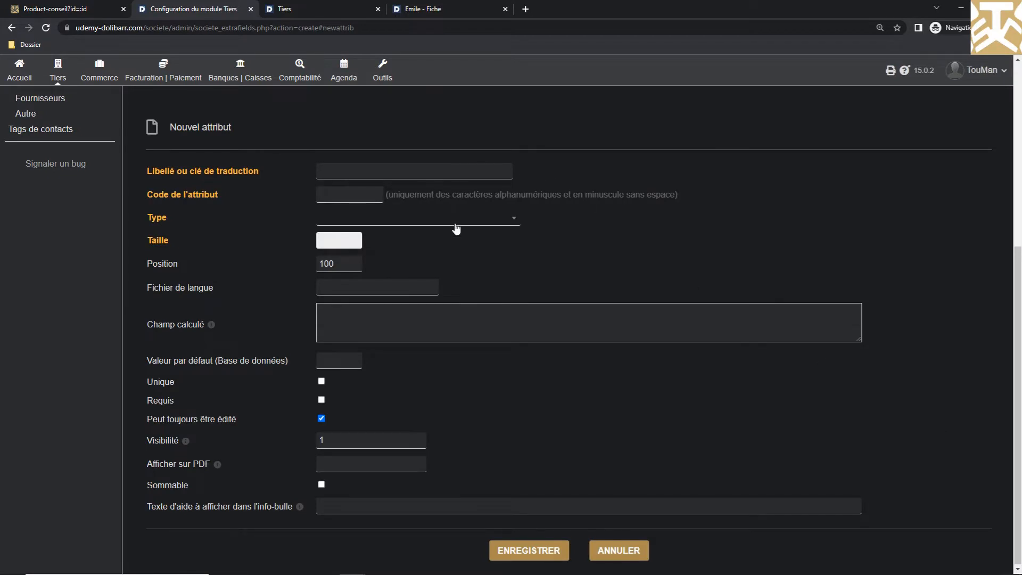
pyautogui.click(456, 228)
pyautogui.click(376, 351)
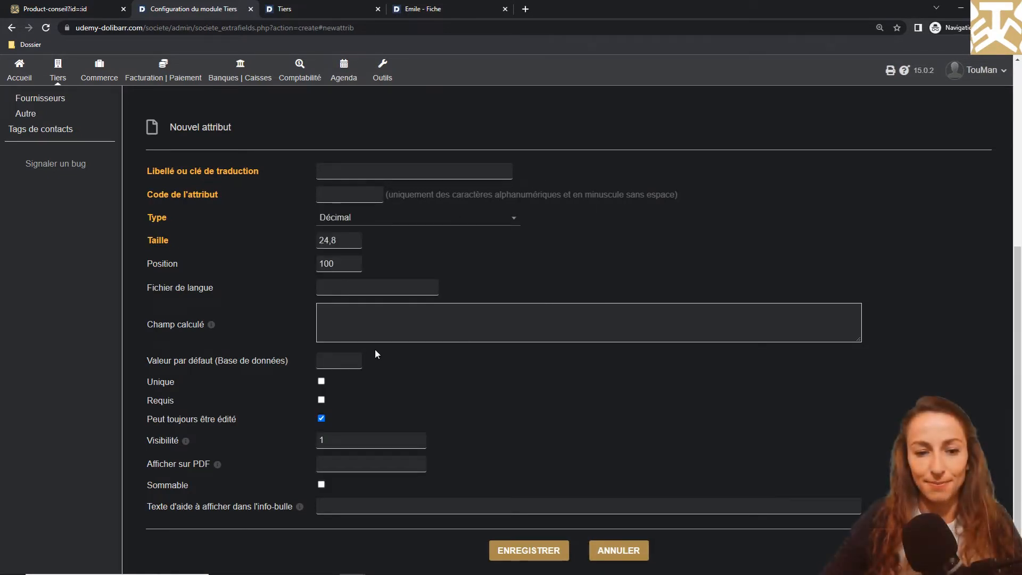
pyautogui.click(397, 177)
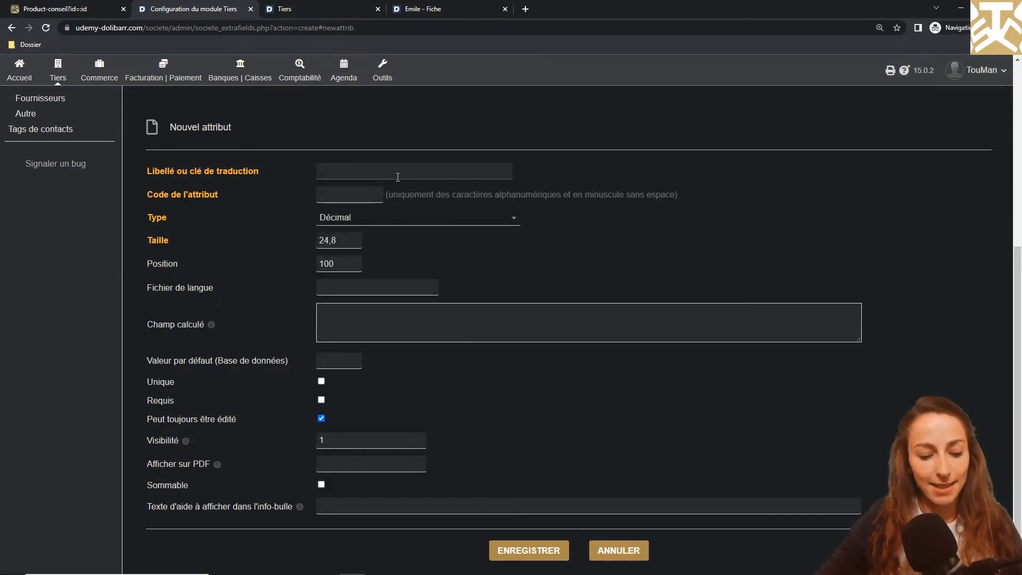
pyautogui.write('Décim')
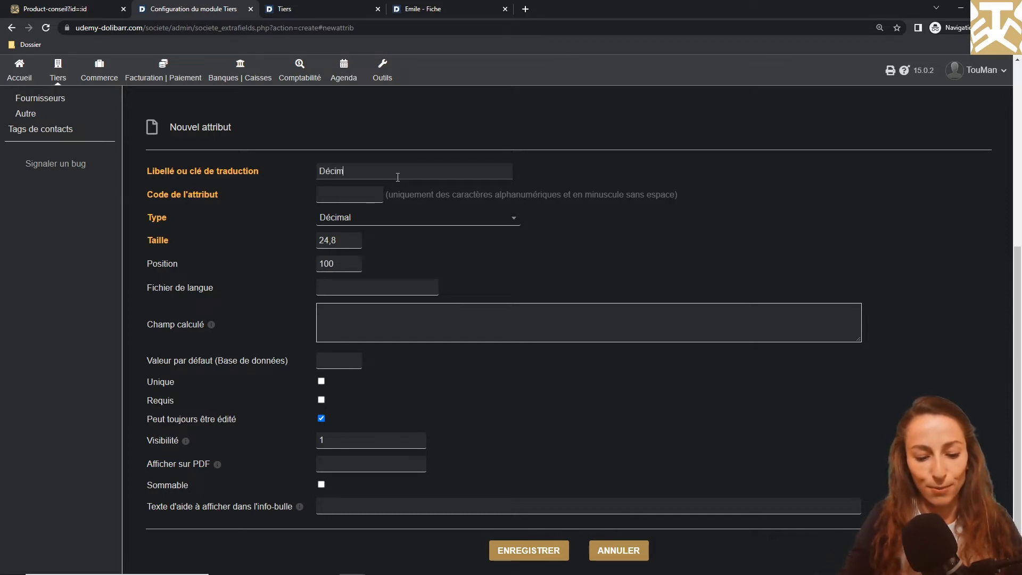
pyautogui.write('decimal')
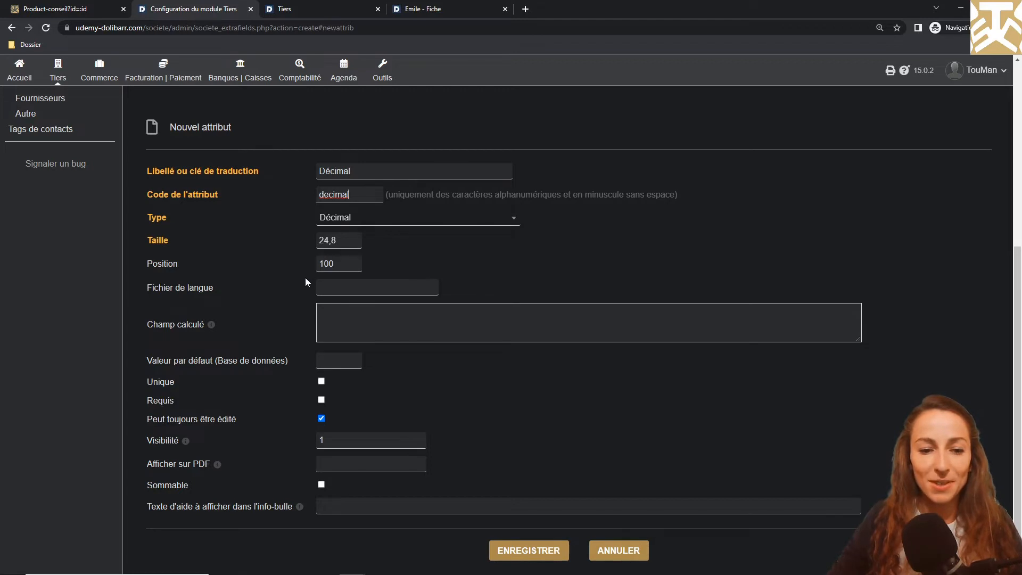
pyautogui.click(352, 264)
pyautogui.press('BackSpace')
pyautogui.write('5')
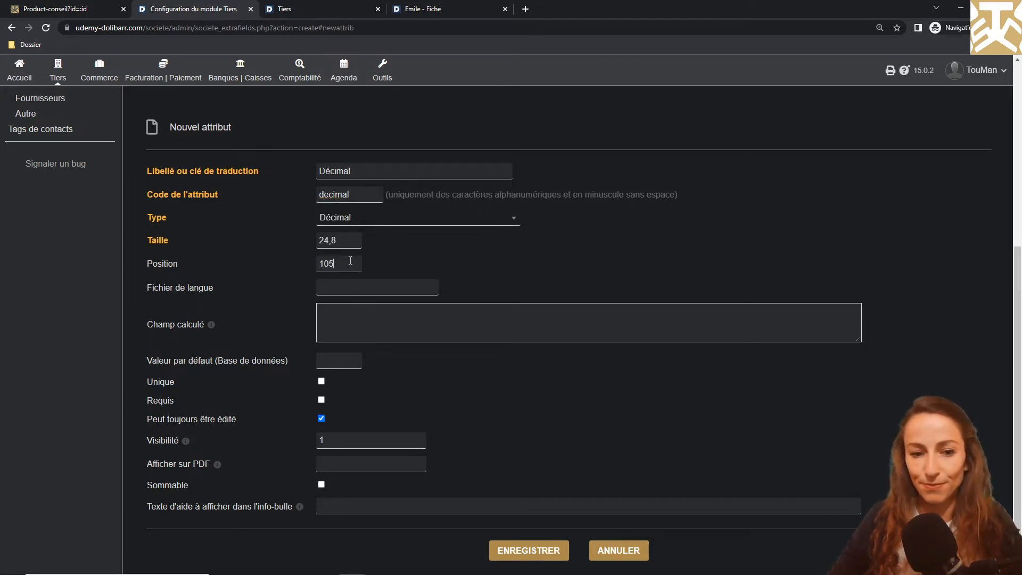
pyautogui.click(545, 548)
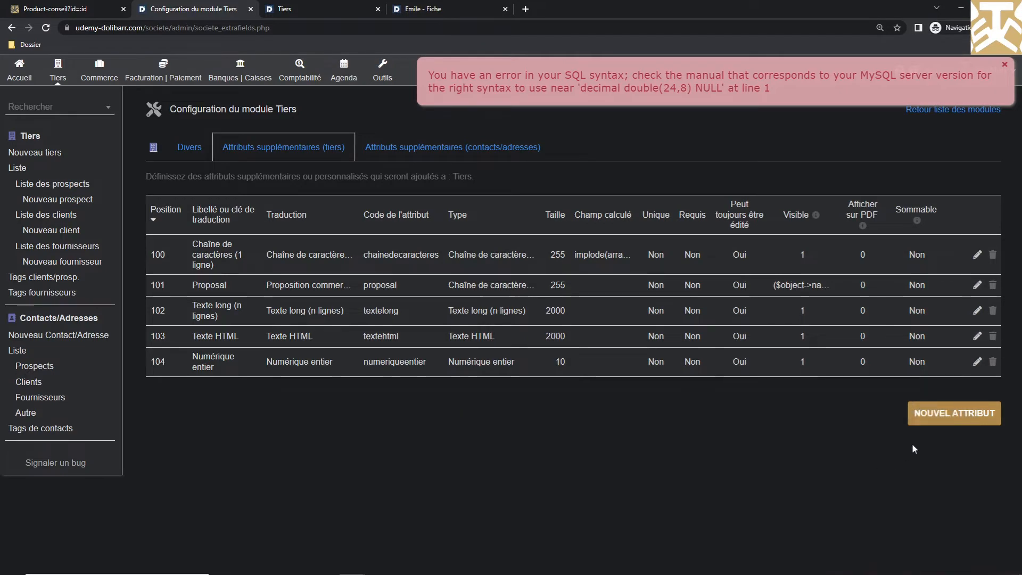
# Re-enter a Décimal-type attribute labelled Décimals, code decimals, size 24,8, position 105
pyautogui.click(934, 417)
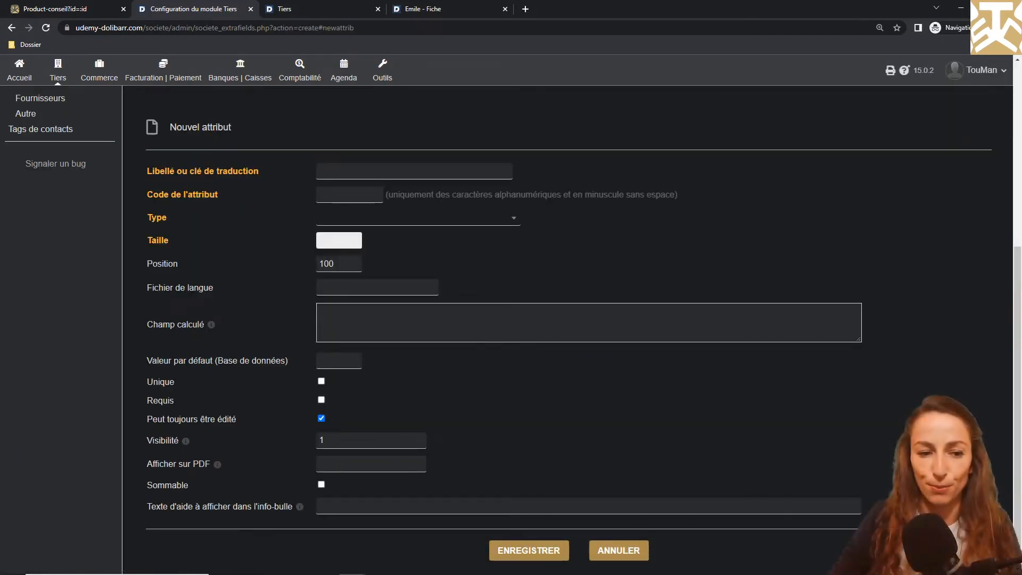
pyautogui.click(480, 216)
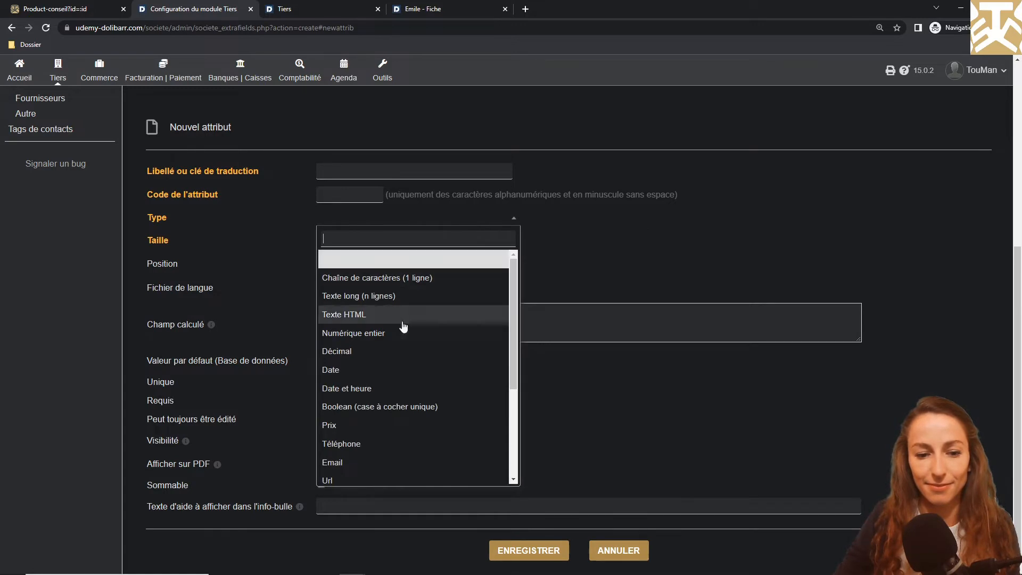
pyautogui.click(410, 349)
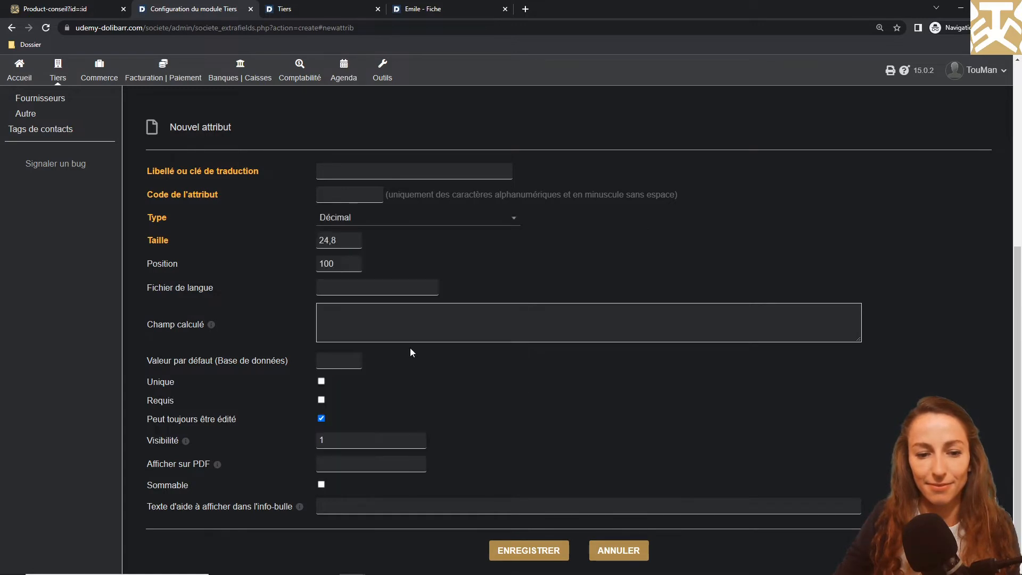
pyautogui.click(397, 166)
pyautogui.write('Dé')
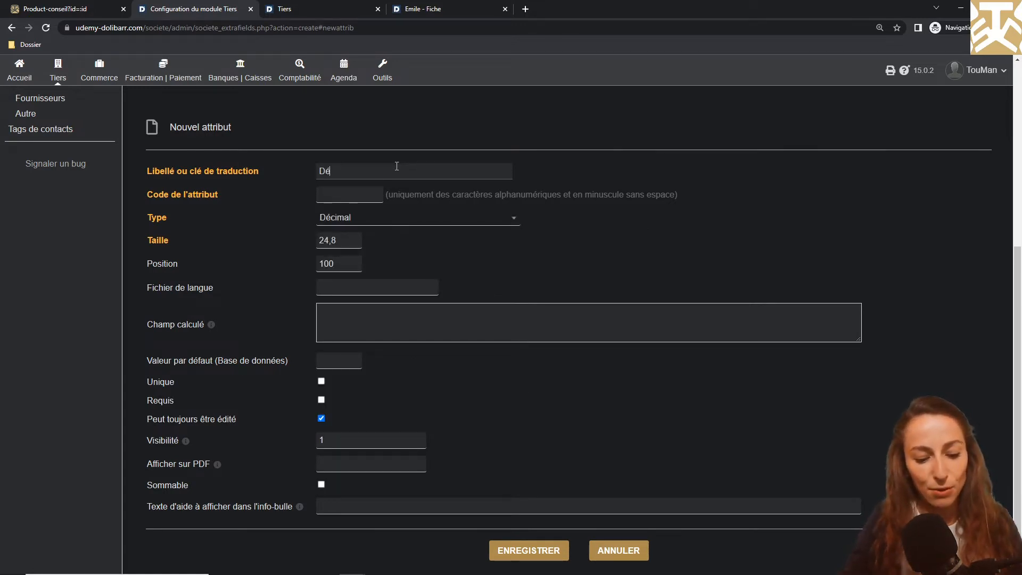
pyautogui.write('cimals')
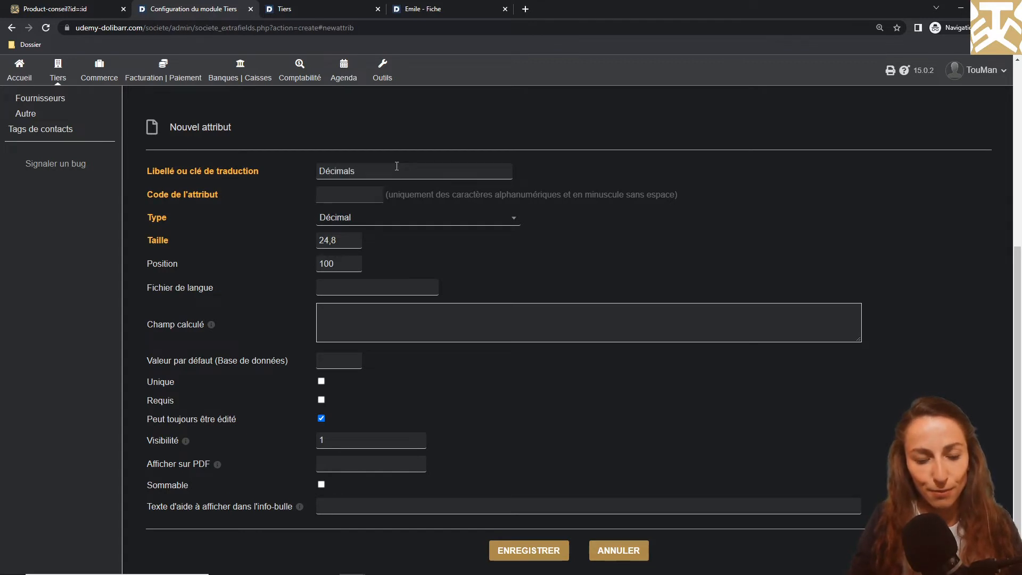
pyautogui.press('Tab')
pyautogui.write('decimals')
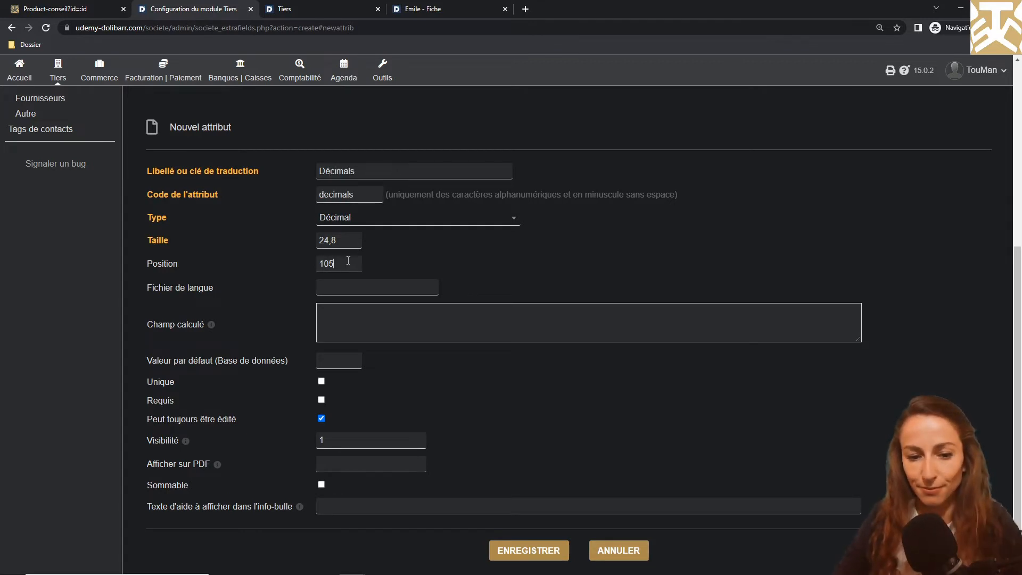
pyautogui.click(533, 554)
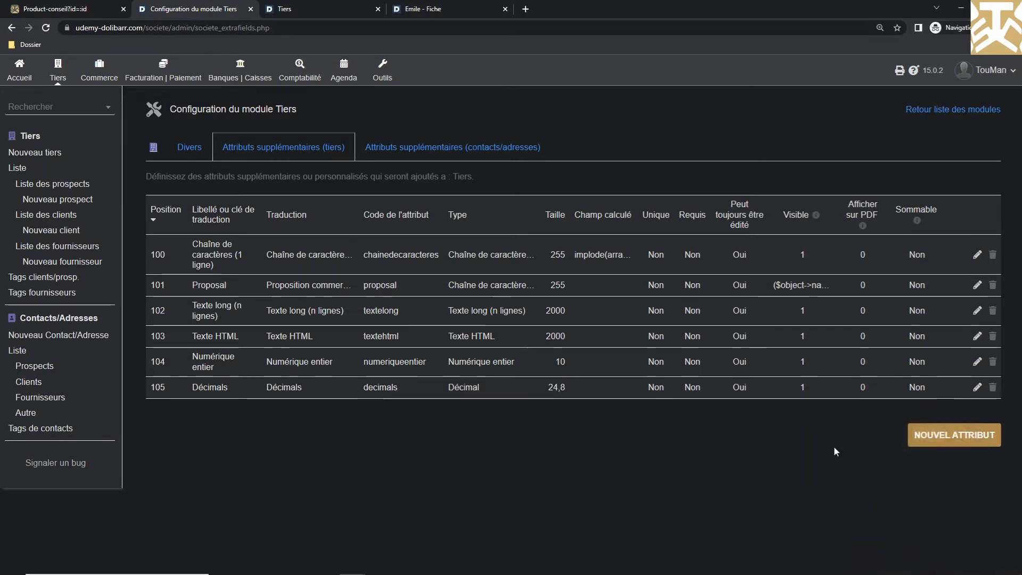
# Start a second Décimal attribute labelled 'D' with code decimalss
pyautogui.click(918, 443)
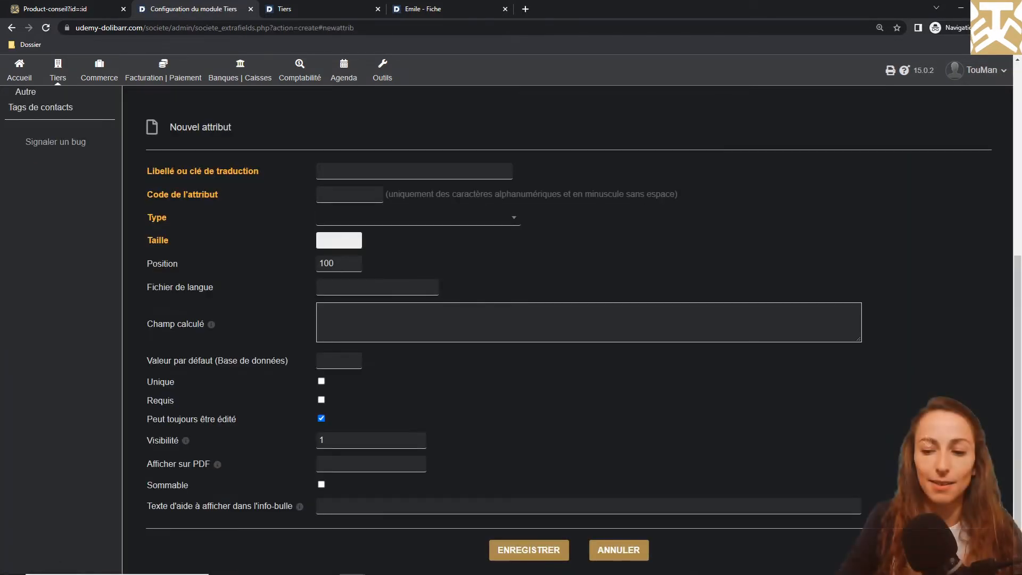
pyautogui.click(479, 220)
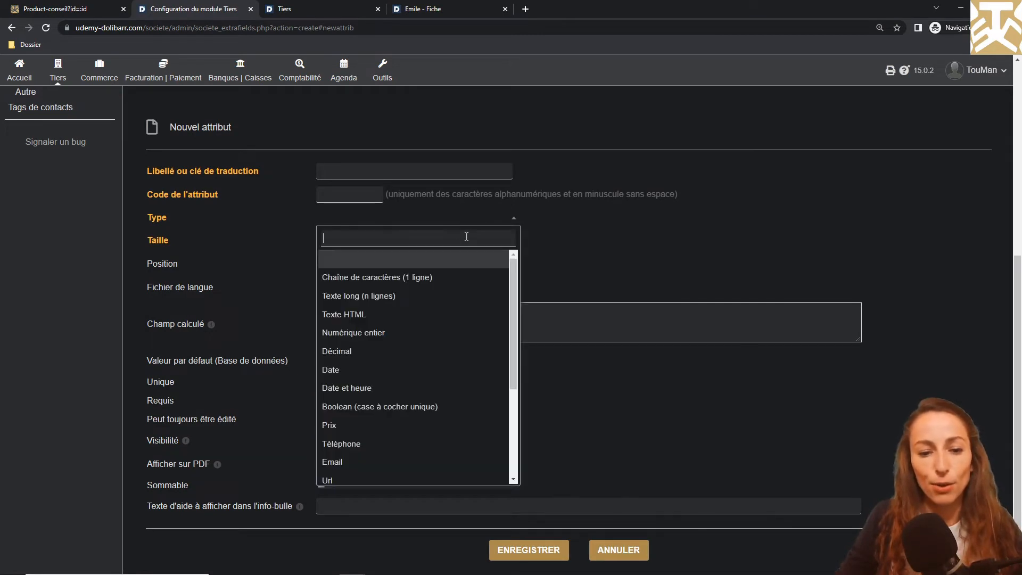
pyautogui.click(391, 351)
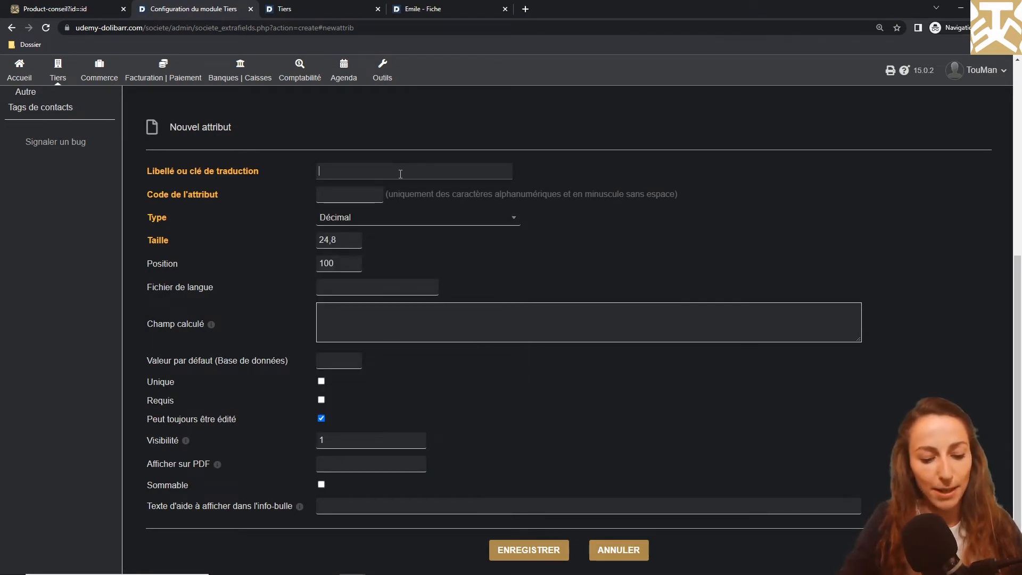
pyautogui.write('Décimal')
pyautogui.press('Tab')
pyautogui.write('decimalss')
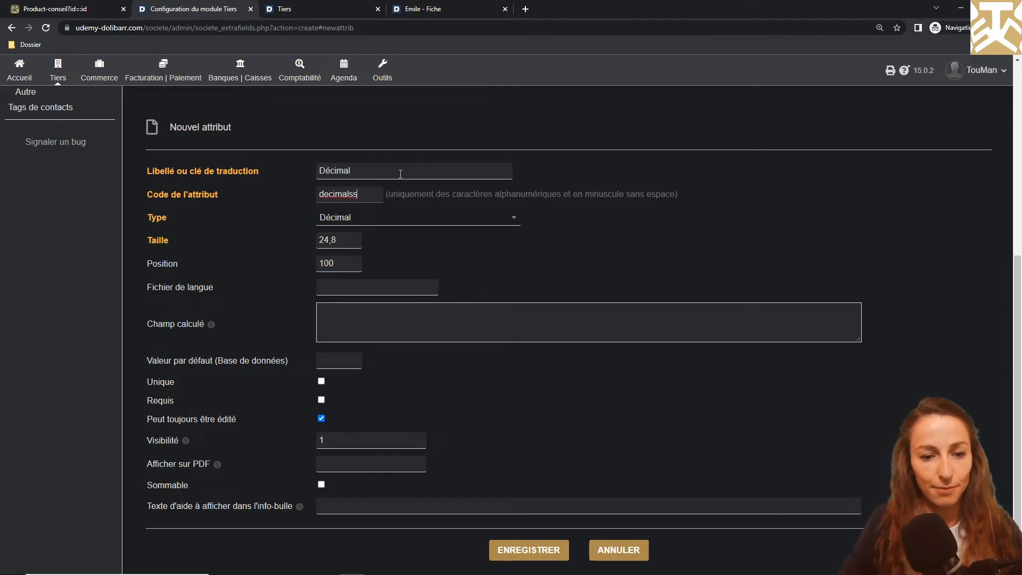
# Save it at position 105, delete the duplicate decimalss row, and start a new attribute
pyautogui.click(341, 261)
pyautogui.press('BackSpace')
pyautogui.write('5')
pyautogui.click(518, 549)
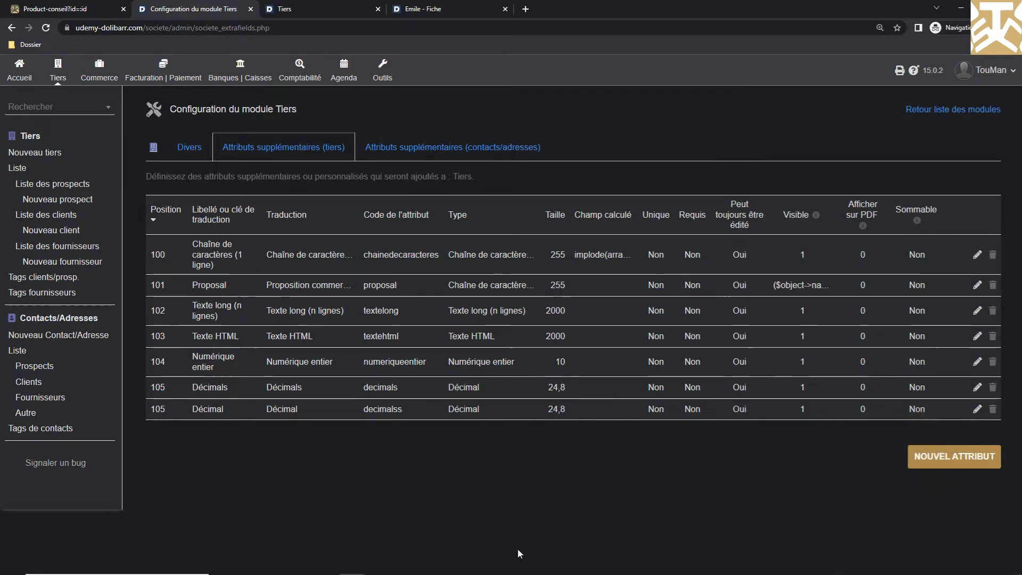
pyautogui.click(991, 410)
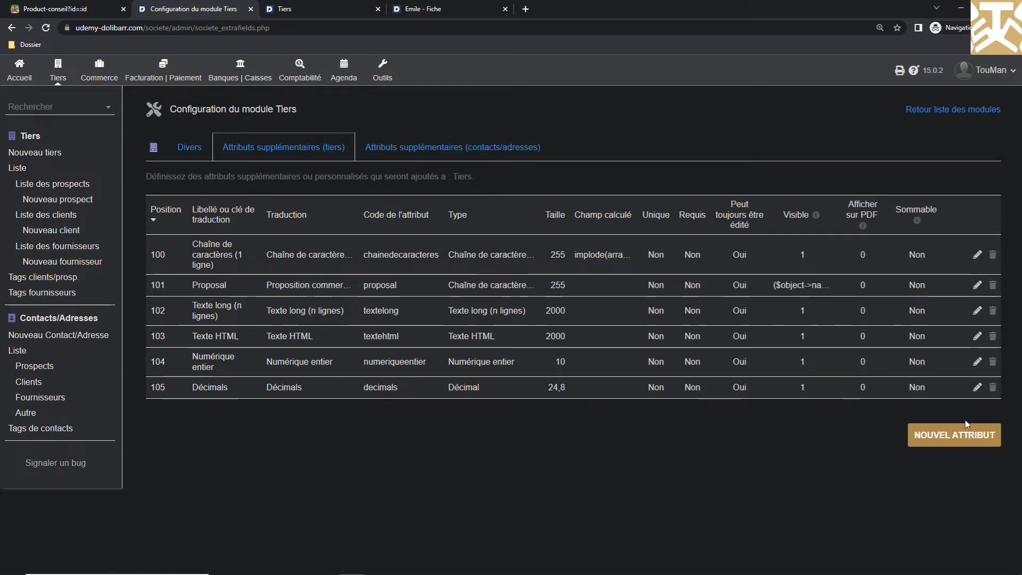
pyautogui.click(978, 434)
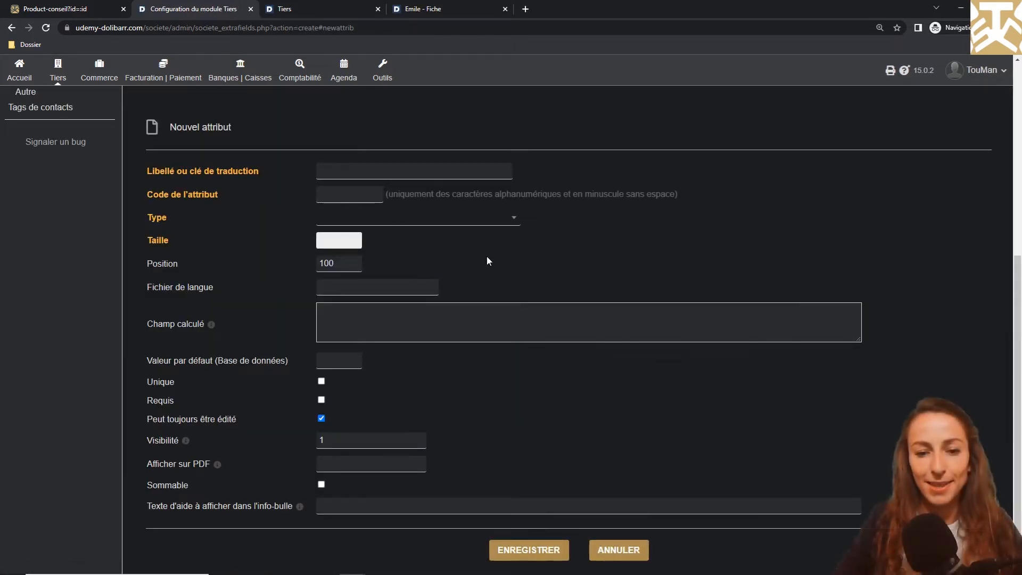
# Create a Date-type attribute labelled Date, code date, at position 106
pyautogui.click(508, 219)
pyautogui.click(360, 369)
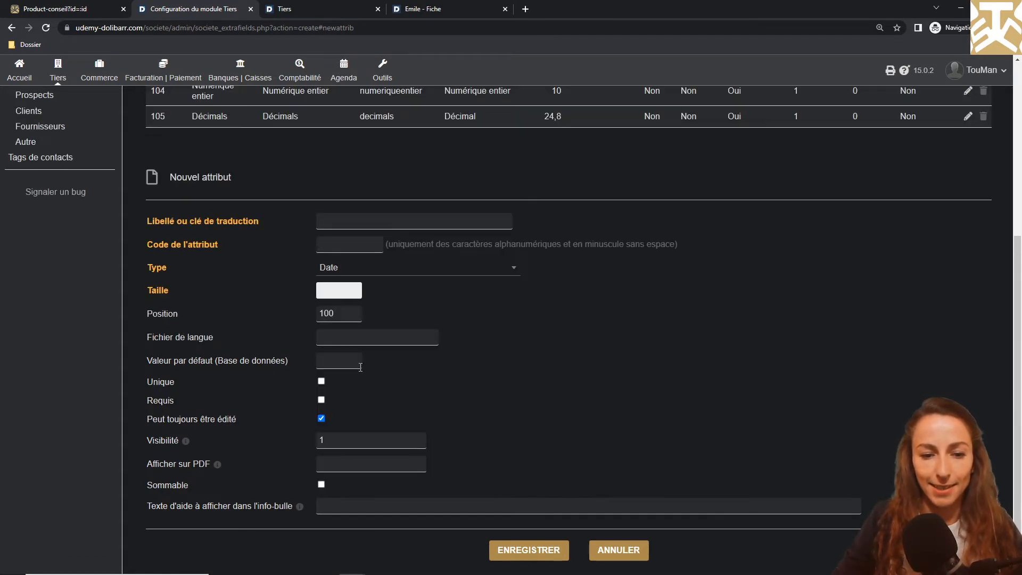
pyautogui.click(383, 217)
pyautogui.write('Date')
pyautogui.press('Tab')
pyautogui.write('date')
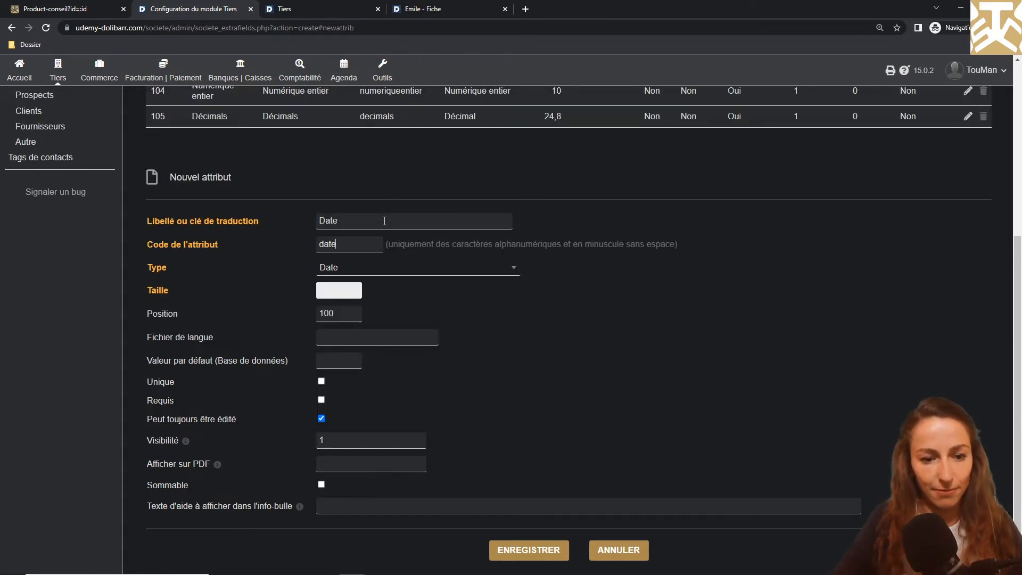
pyautogui.click(338, 314)
pyautogui.press('BackSpace')
pyautogui.write('6')
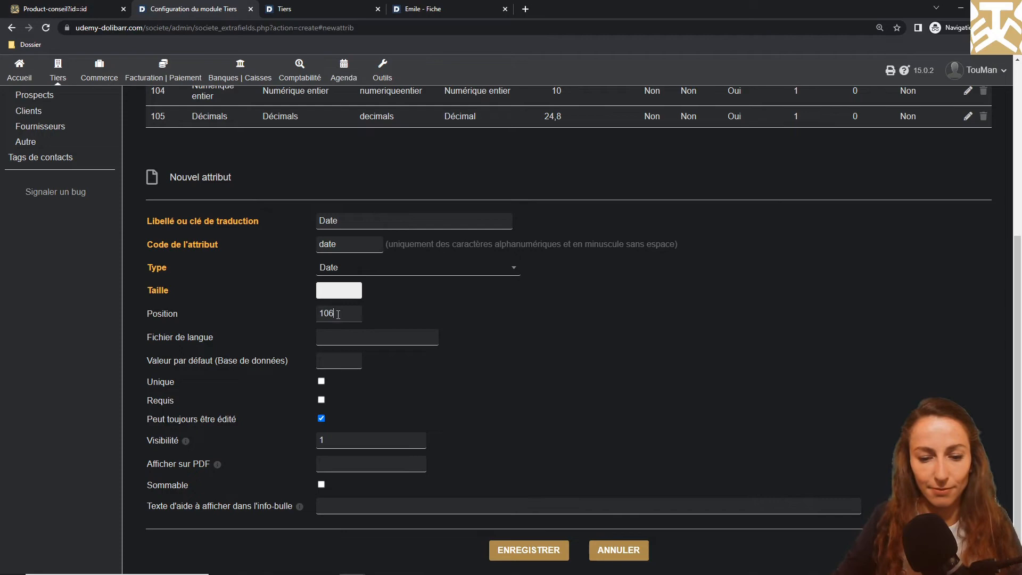
pyautogui.click(514, 551)
# Reload the new third-party form and try the Date field's calendar picker
pyautogui.click(287, 9)
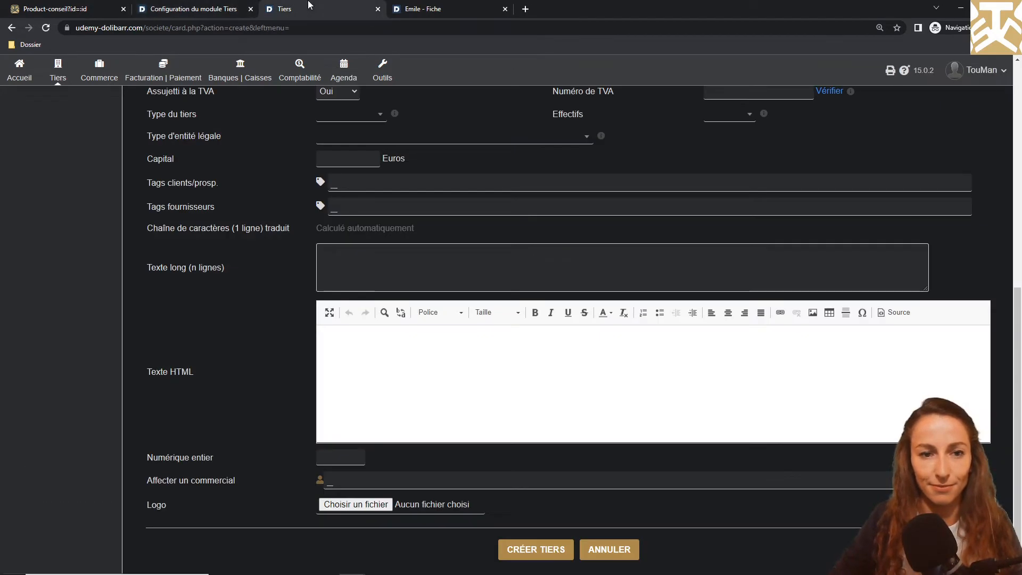
pyautogui.click(46, 29)
pyautogui.scroll(-10, 266, 323)
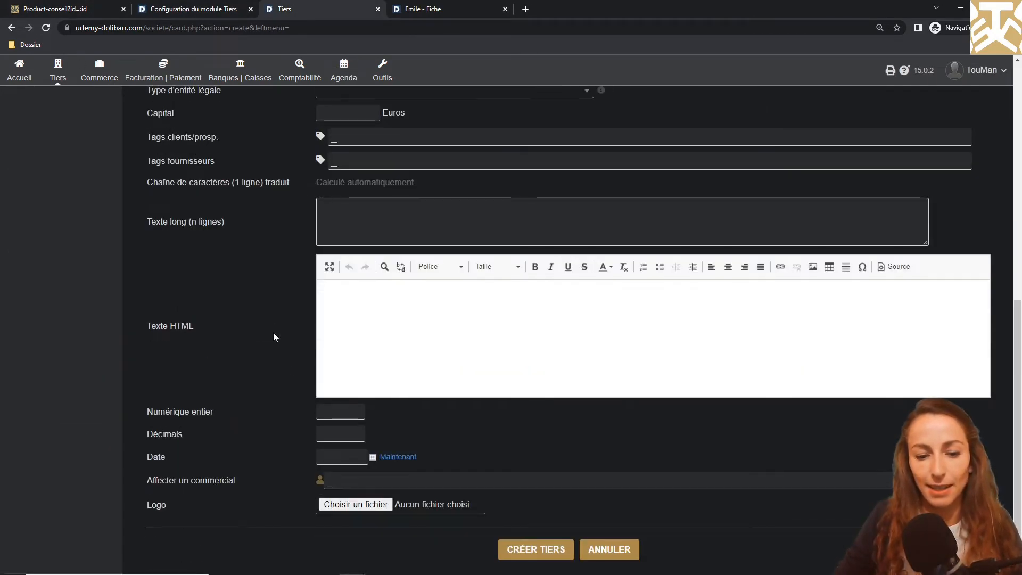
pyautogui.click(372, 456)
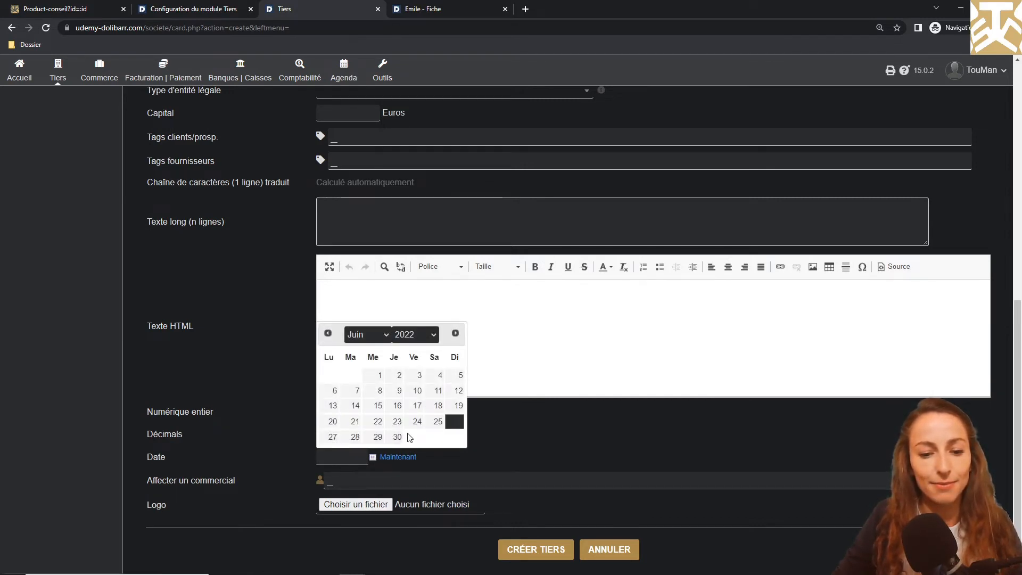
pyautogui.click(531, 426)
pyautogui.click(191, 8)
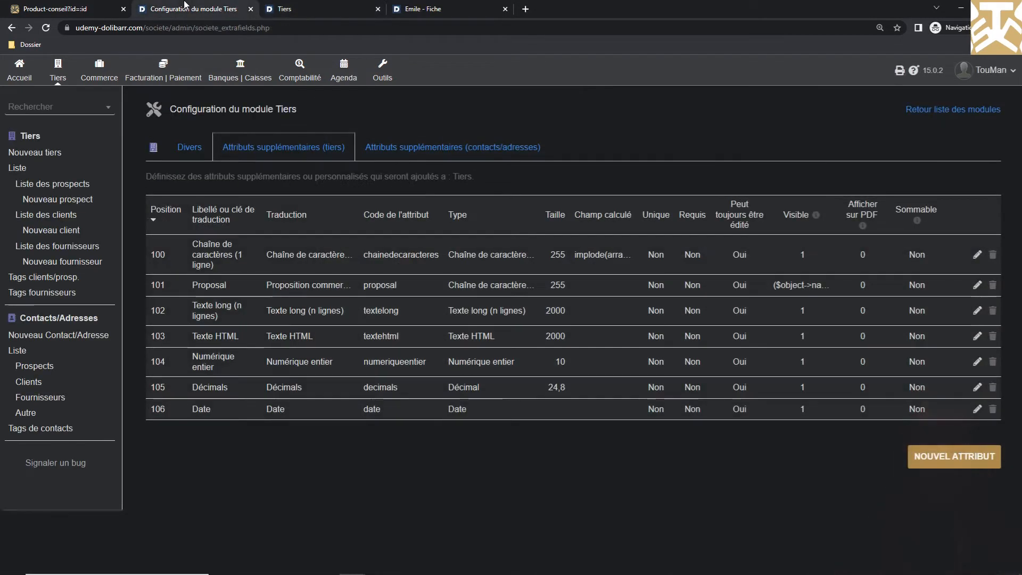
# Add and save a Date et heure attribute (code dateetheure) at position 107
pyautogui.click(953, 457)
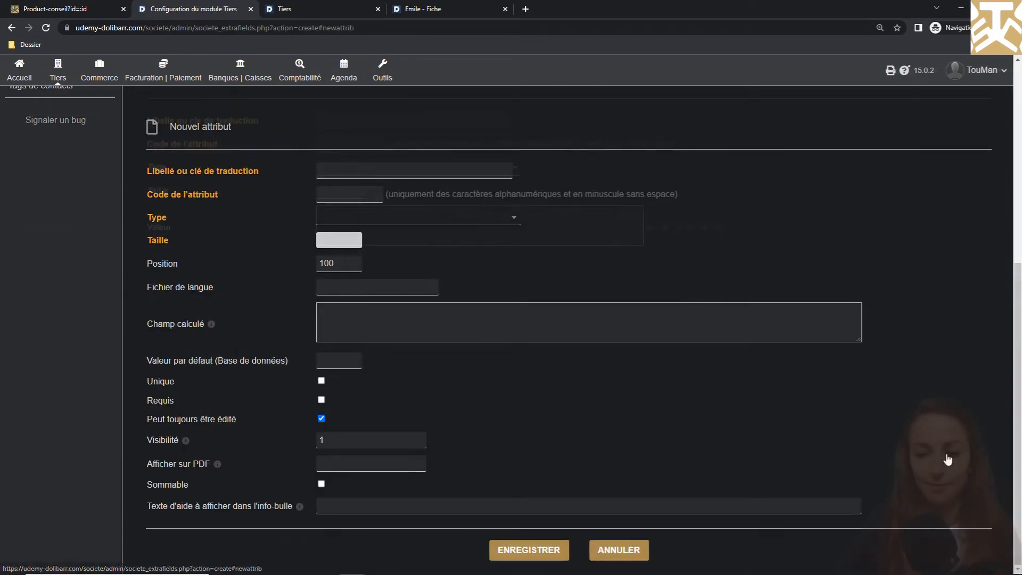
pyautogui.click(450, 219)
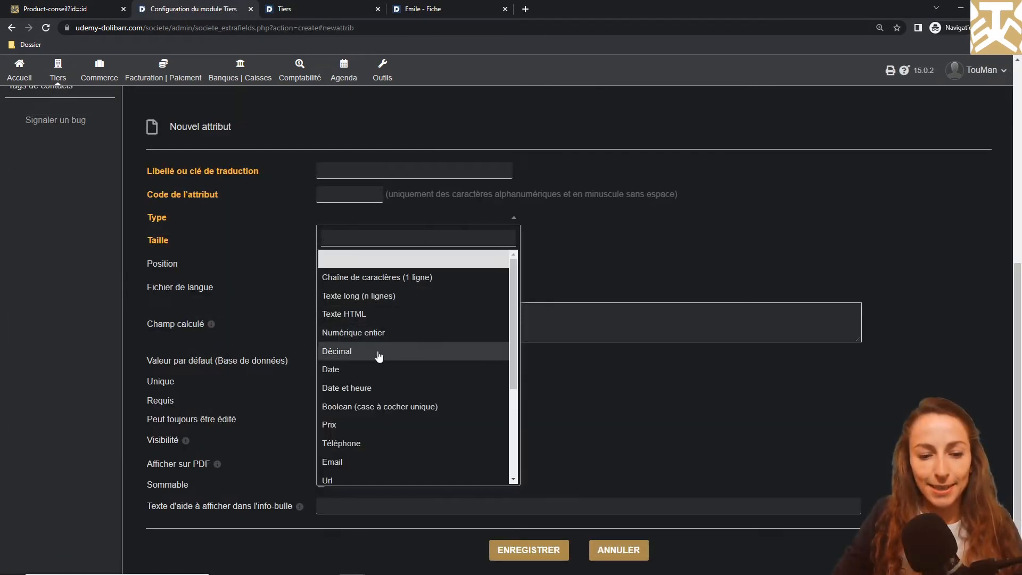
pyautogui.click(379, 388)
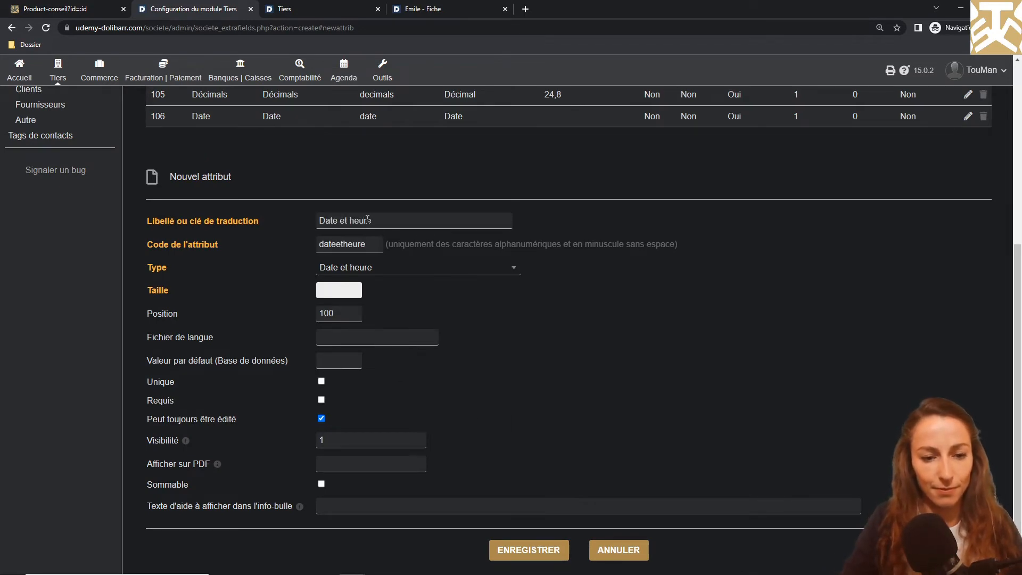
pyautogui.click(525, 548)
# Reload the third-party form and try the Date et heure calendar, hour and minute selects
pyautogui.click(288, 9)
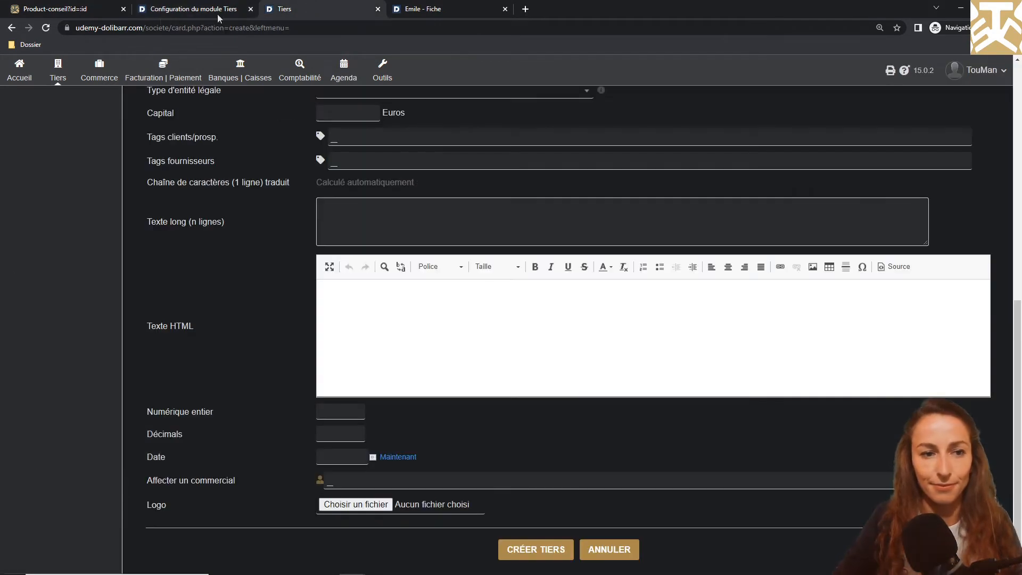
pyautogui.press('F5')
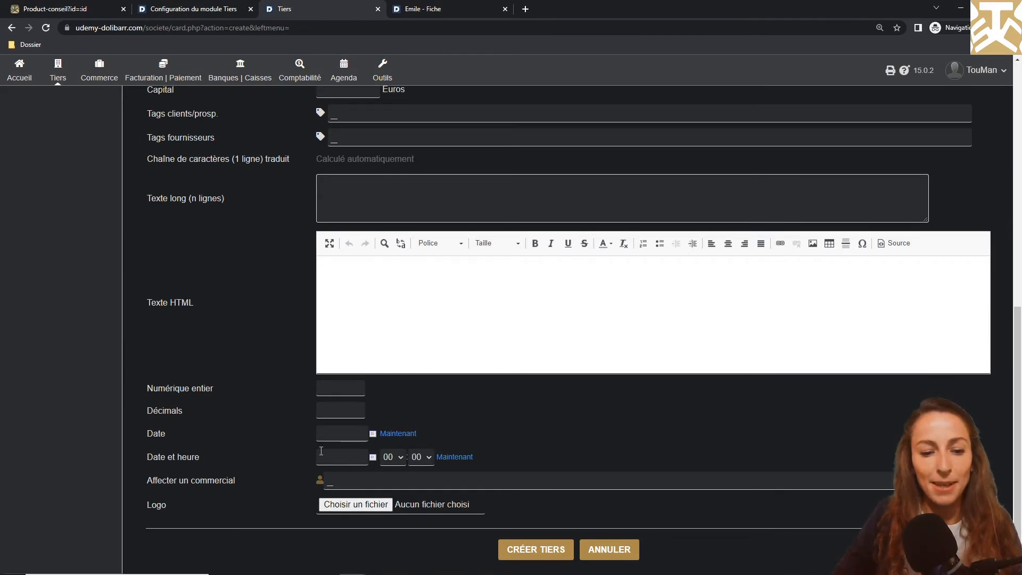
pyautogui.click(373, 456)
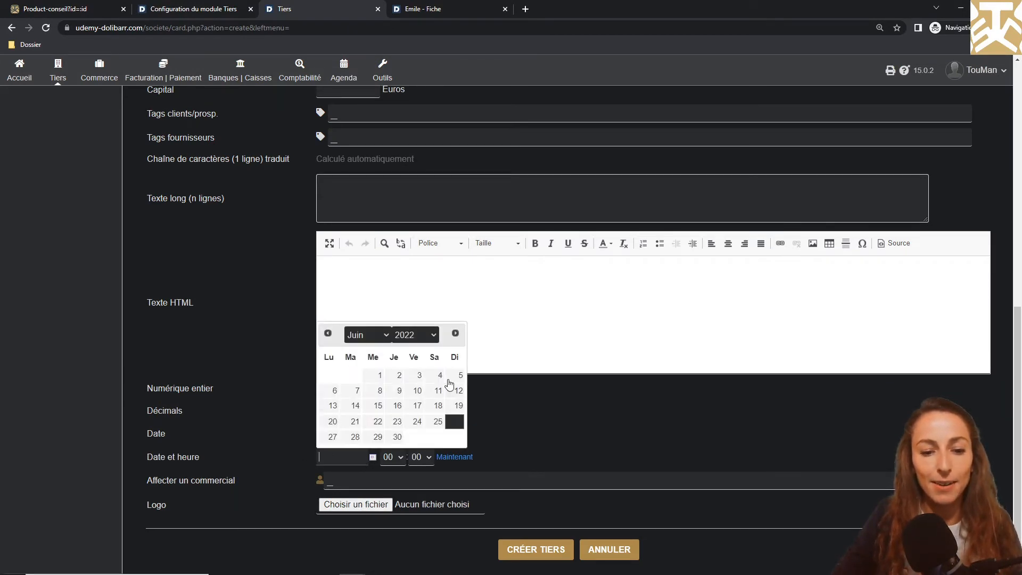
pyautogui.click(568, 416)
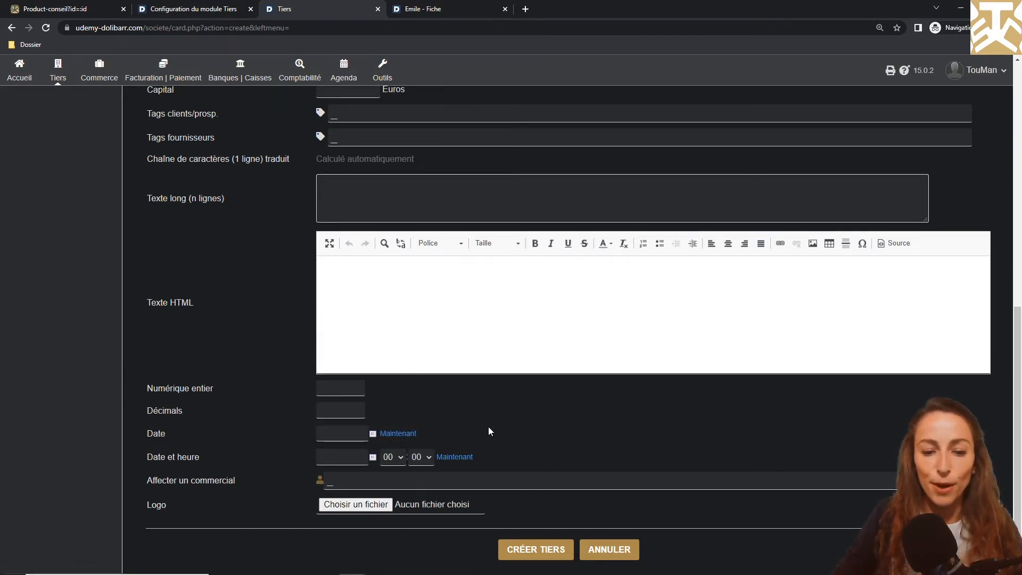
pyautogui.click(392, 460)
pyautogui.click(420, 457)
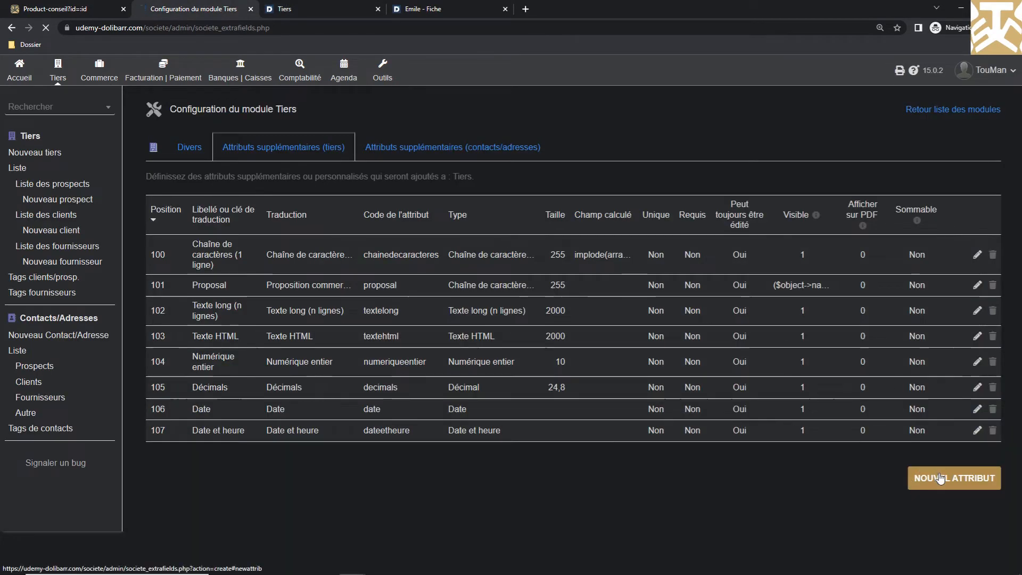
# Create and save a Boolean checkbox attribute labelled 'Booleen'
pyautogui.click(942, 477)
pyautogui.click(453, 220)
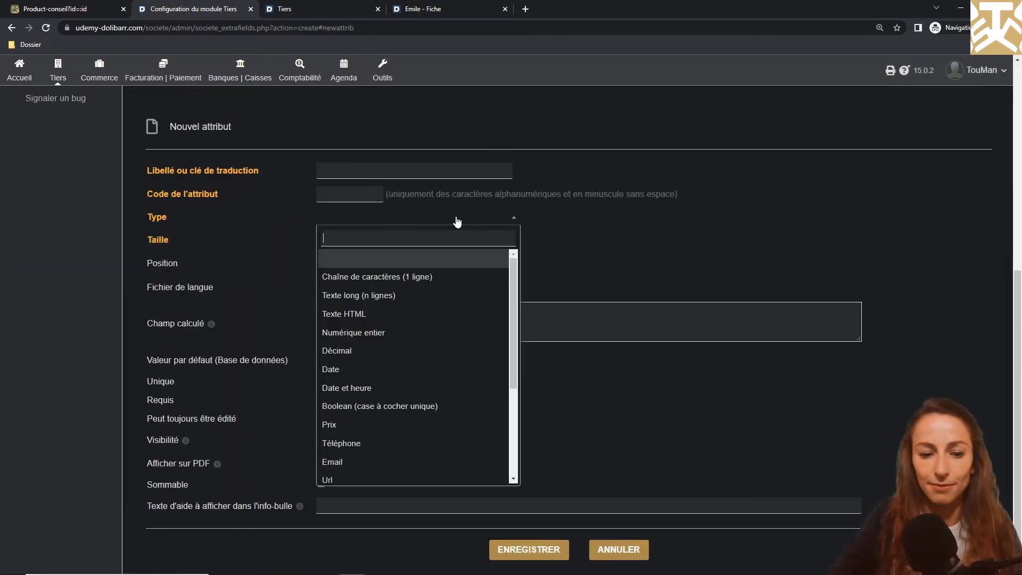
pyautogui.click(355, 406)
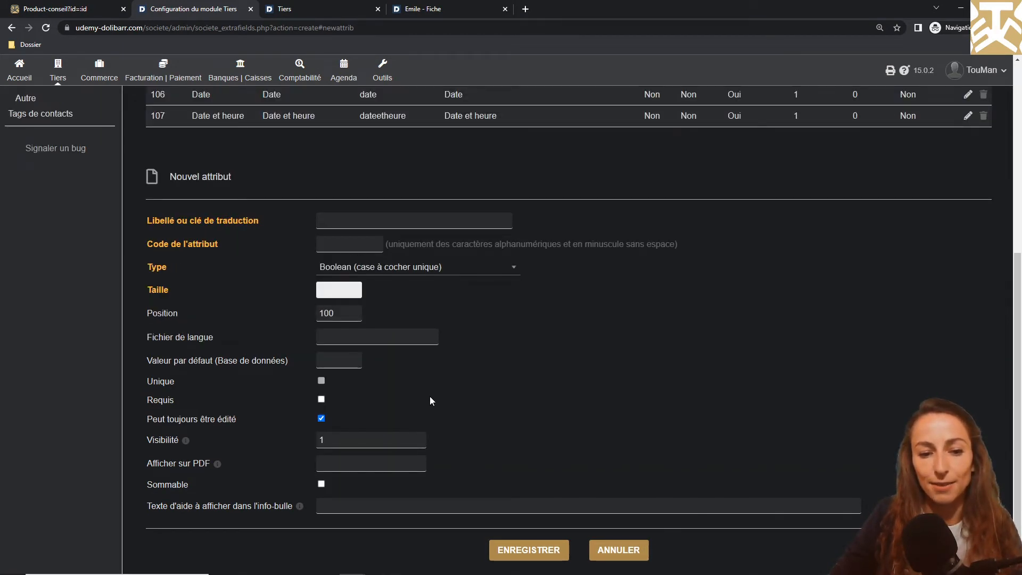
pyautogui.click(452, 219)
pyautogui.write('Booleen')
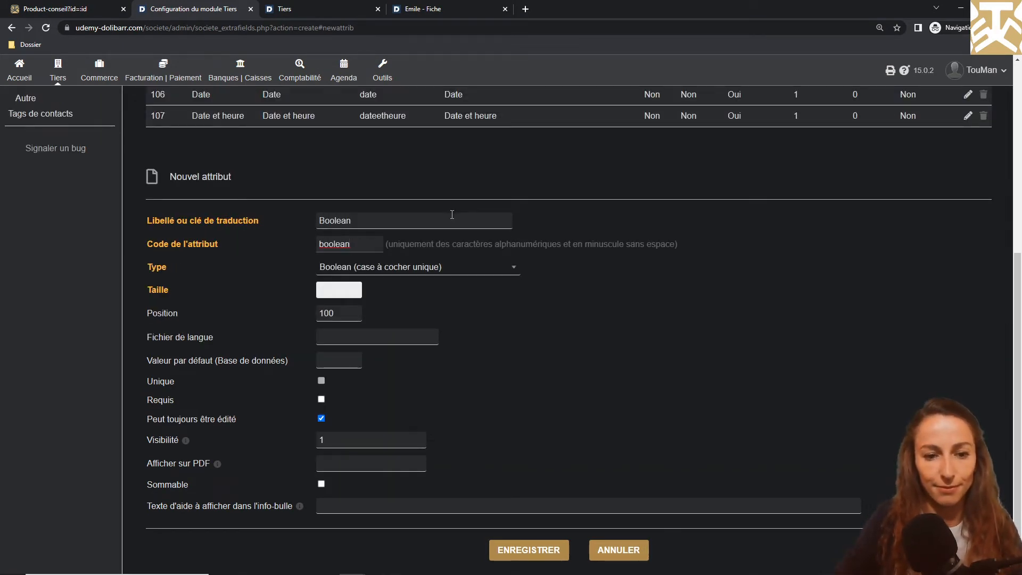
pyautogui.click(528, 550)
# Reload the new third-party form to see the checkbox, then return to configuration
pyautogui.hotkey('ctrl', 'Tab')
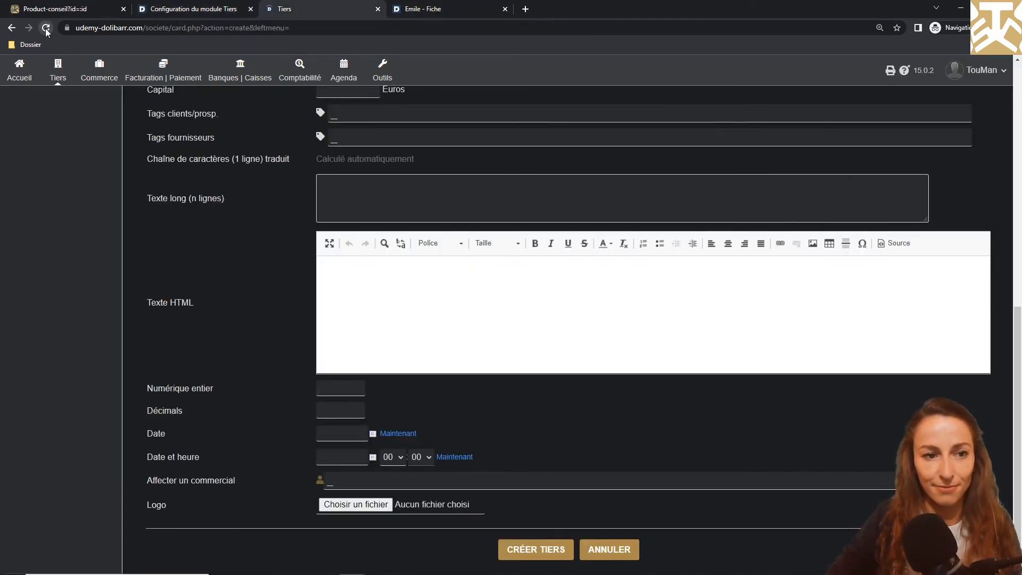
pyautogui.press('F5')
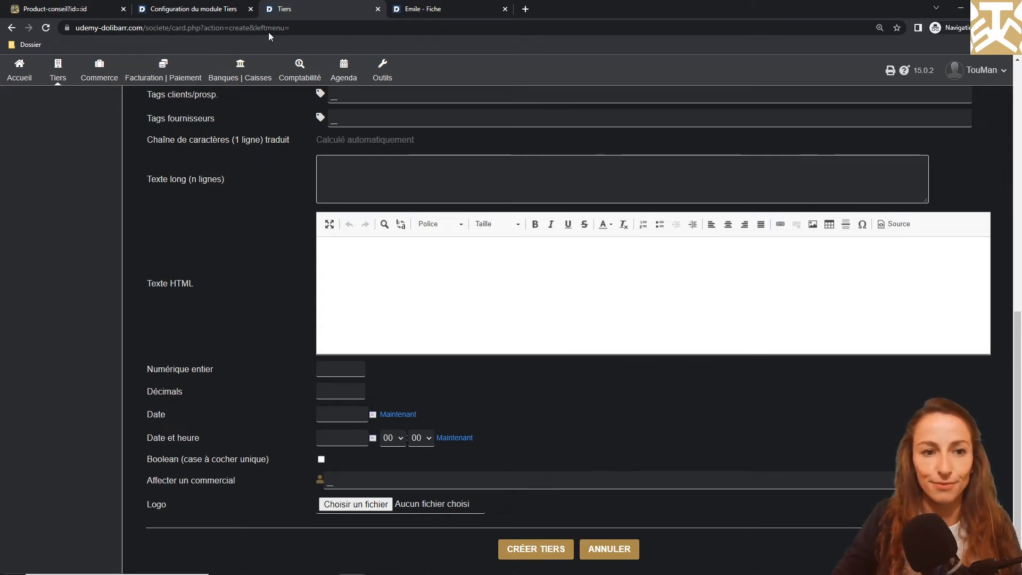
pyautogui.click(196, 9)
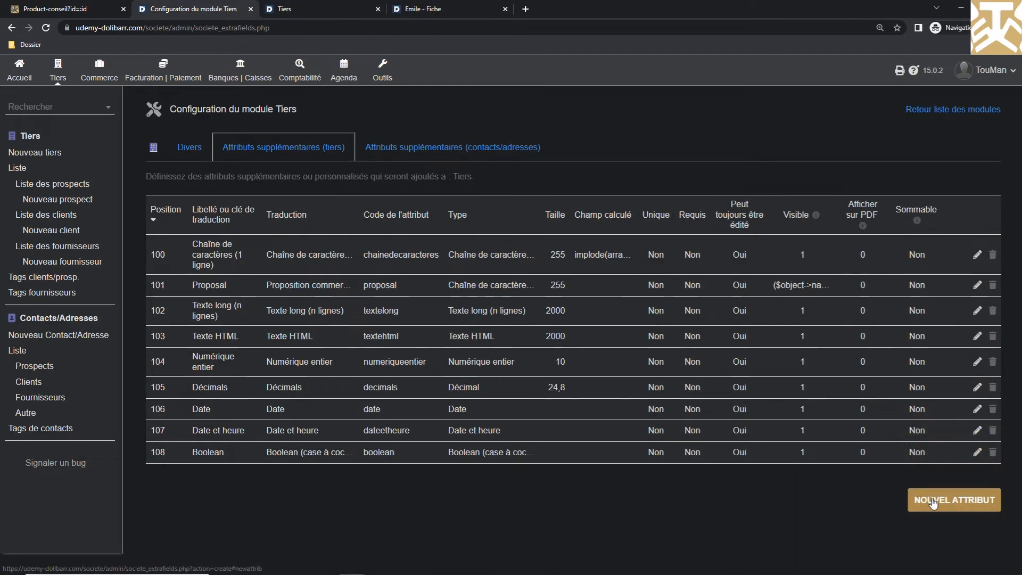
# Create a Prix-type attribute labelled Prix (code prix) at position 109
pyautogui.click(933, 502)
pyautogui.click(415, 217)
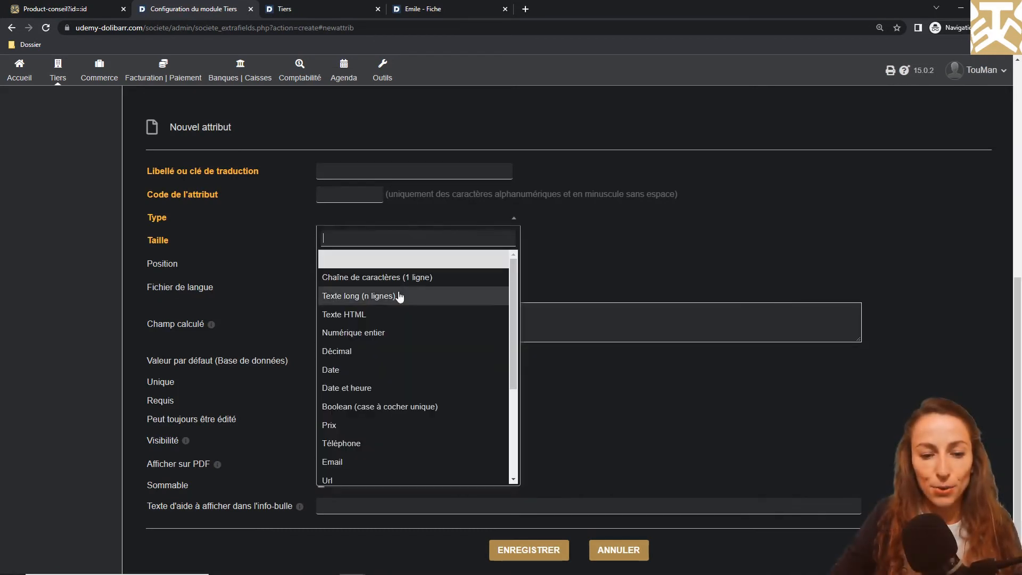
pyautogui.click(358, 424)
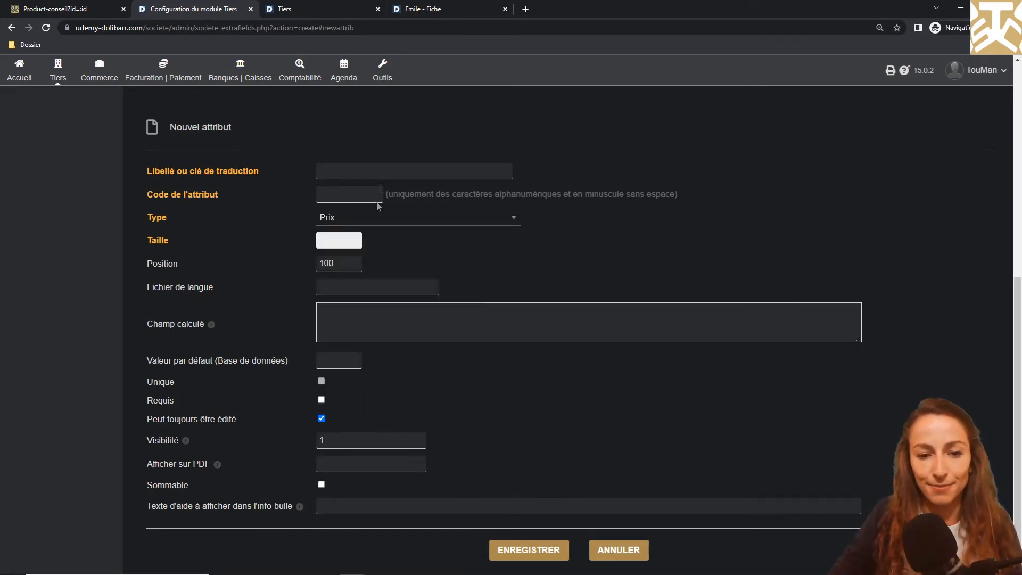
pyautogui.click(383, 171)
pyautogui.write('Prixprix')
pyautogui.click(343, 261)
pyautogui.press('BackSpace')
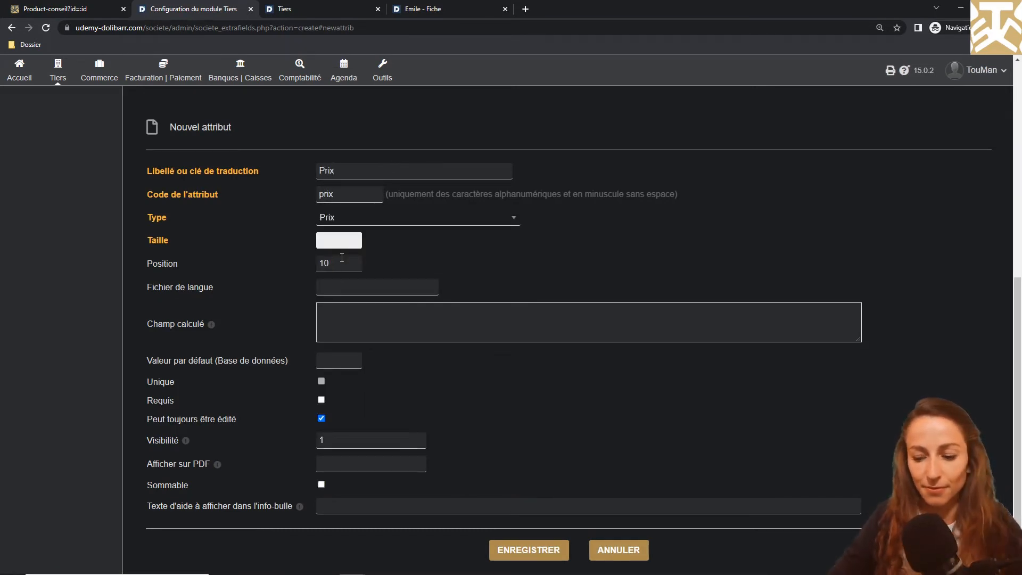
pyautogui.write('9')
pyautogui.click(507, 556)
# Reload the third-party form to see the euro Prix field, then return to the list
pyautogui.click(297, 6)
pyautogui.press('F5')
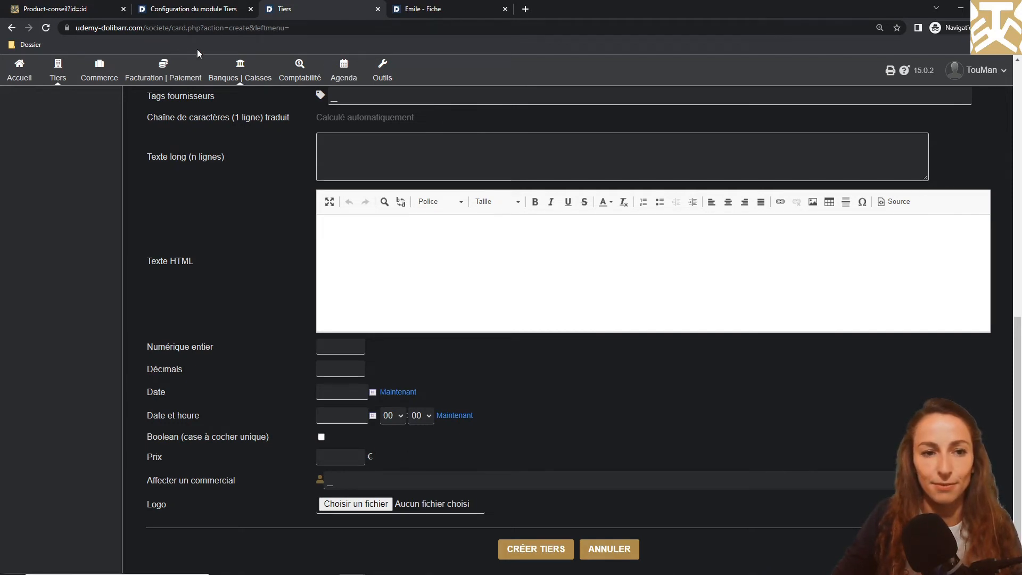
pyautogui.click(191, 8)
# Create a Téléphone-type attribute (code telephone) at position 110
pyautogui.click(953, 526)
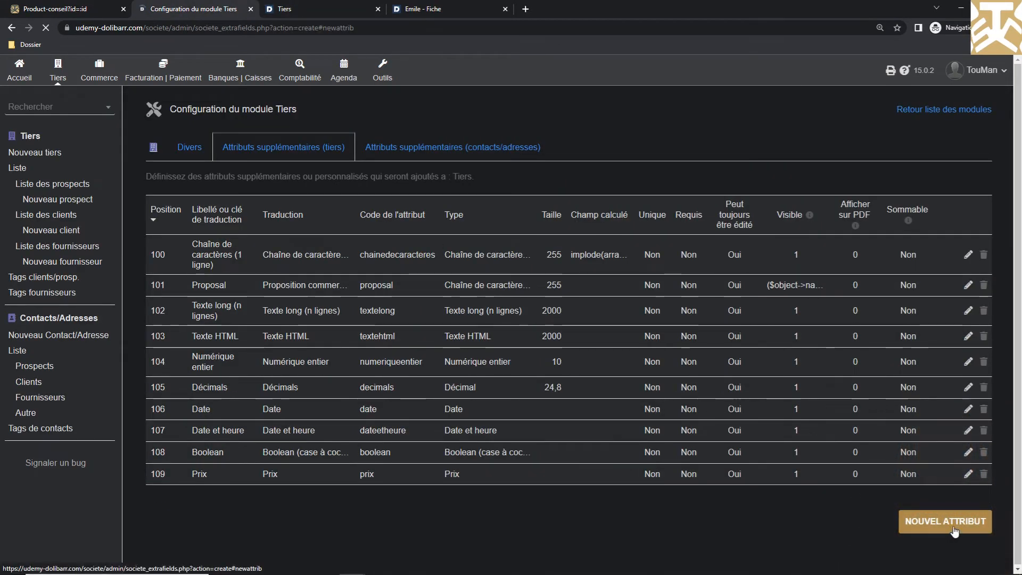
pyautogui.click(457, 218)
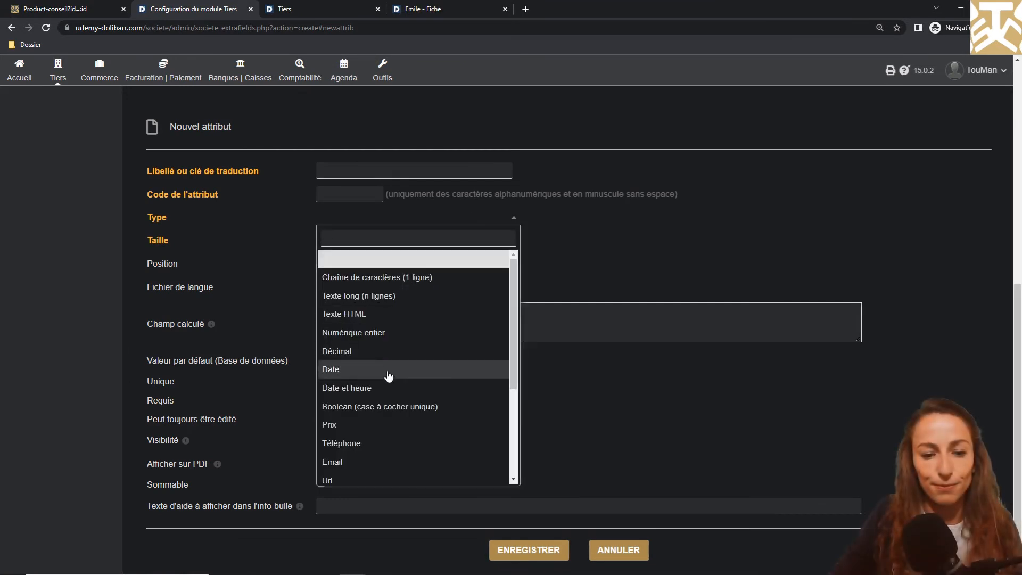
pyautogui.click(374, 442)
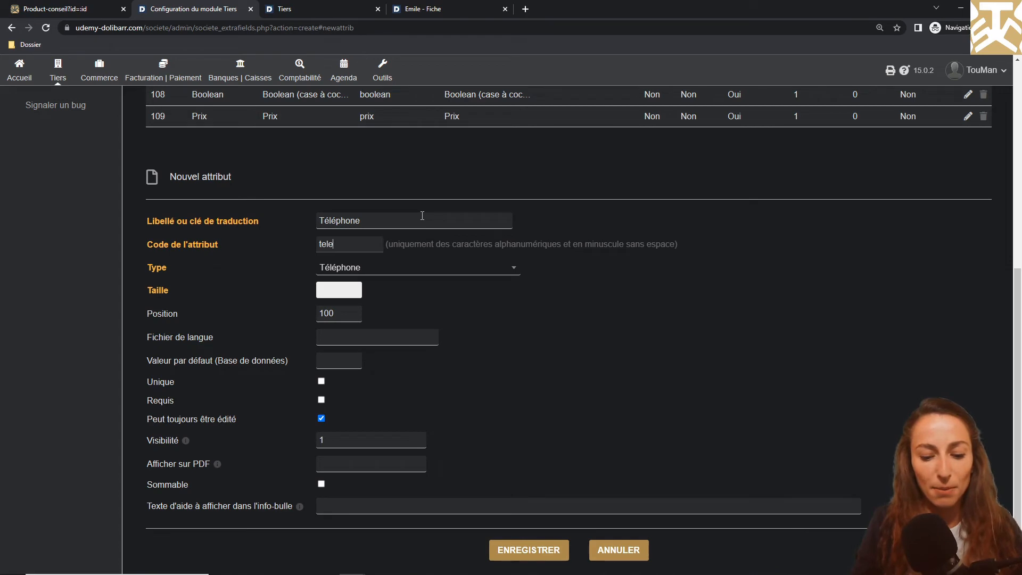
pyautogui.write('ne')
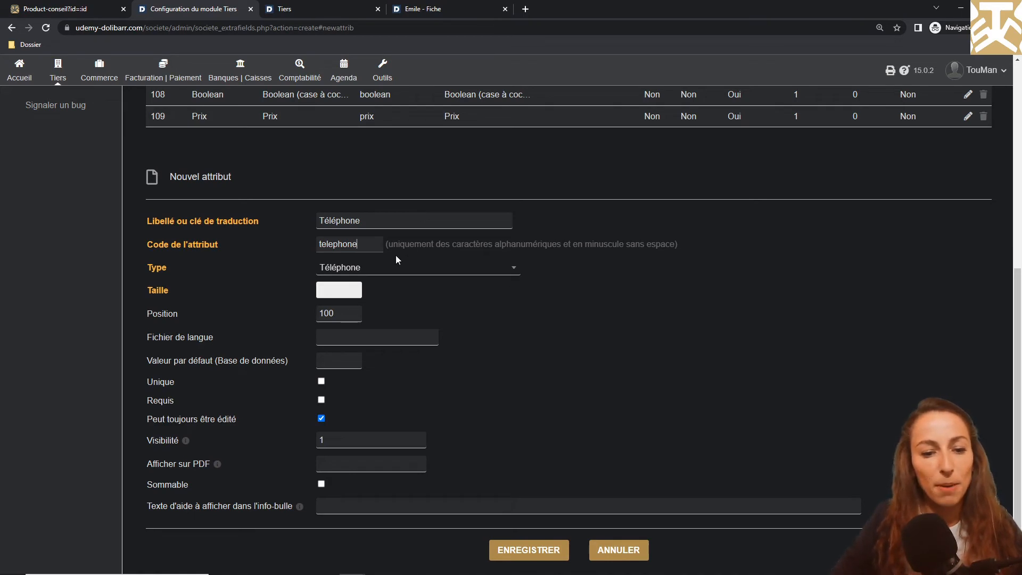
pyautogui.click(341, 313)
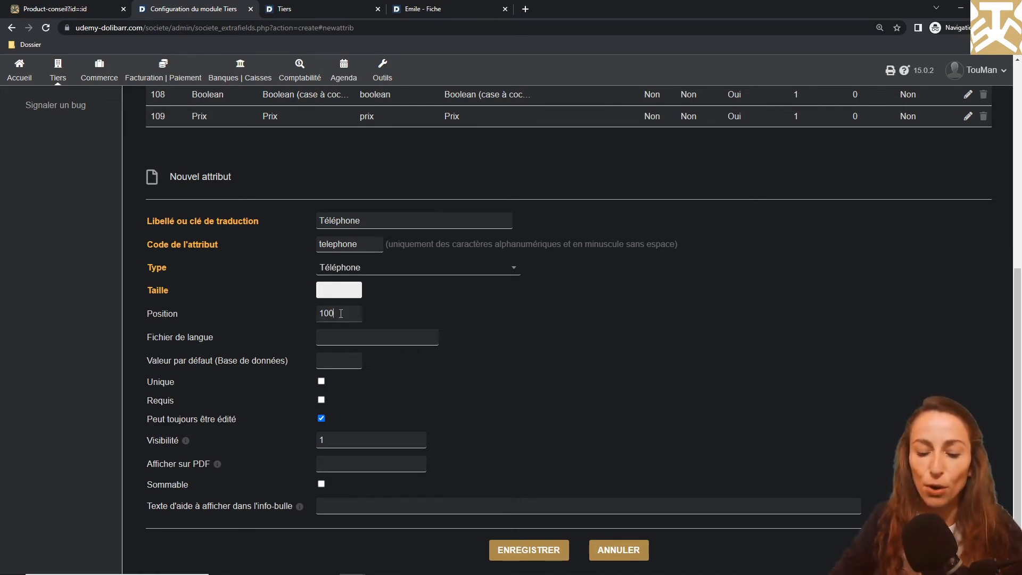
pyautogui.press('BackSpace')
pyautogui.press('BackSpace')
pyautogui.write('10')
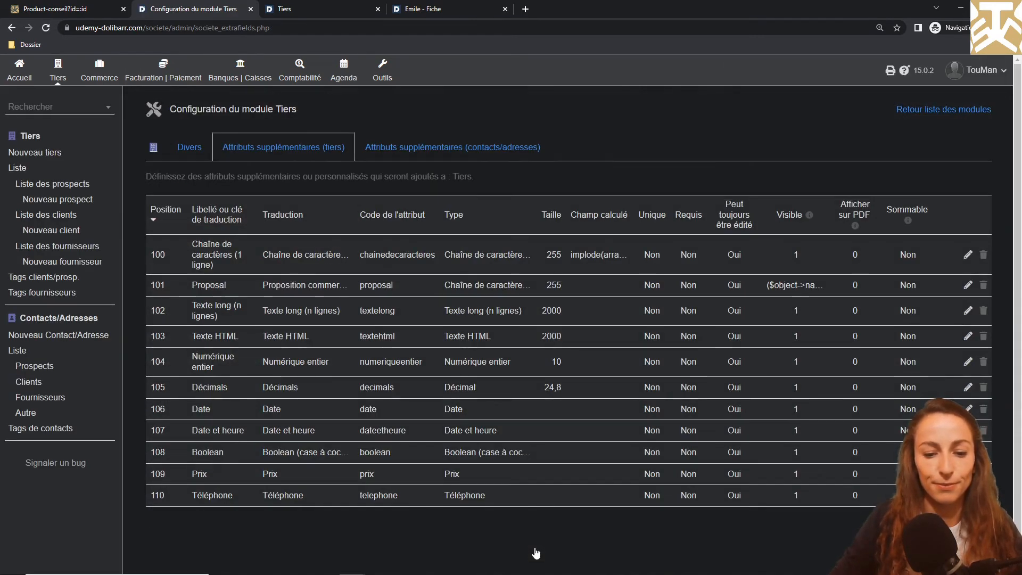
# Check the Téléphone field on the new third-party form, then return to the attribute list
pyautogui.click(298, 8)
pyautogui.scroll(10, 140, 151)
pyautogui.scroll(-10, 183, 325)
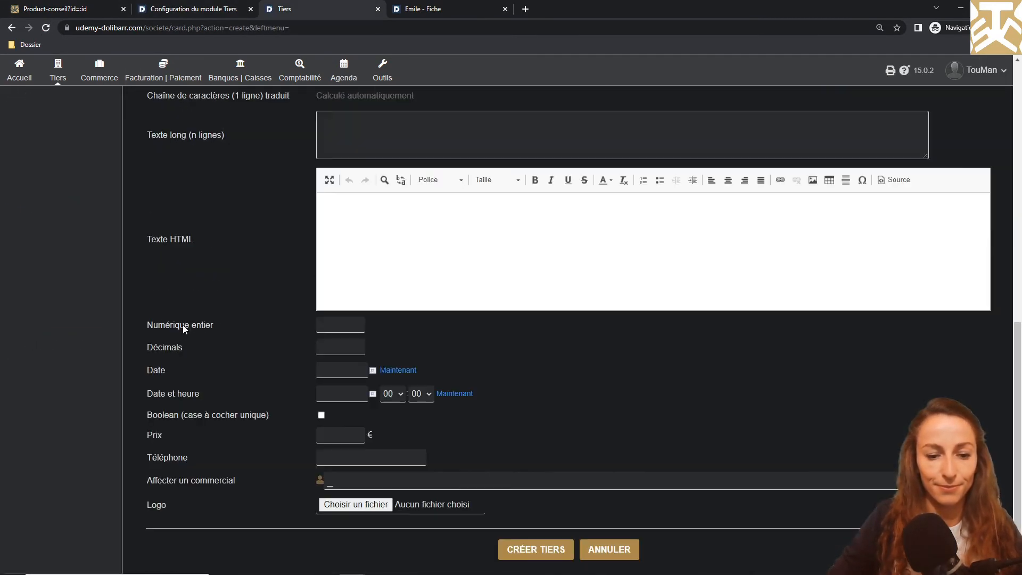
pyautogui.click(213, 8)
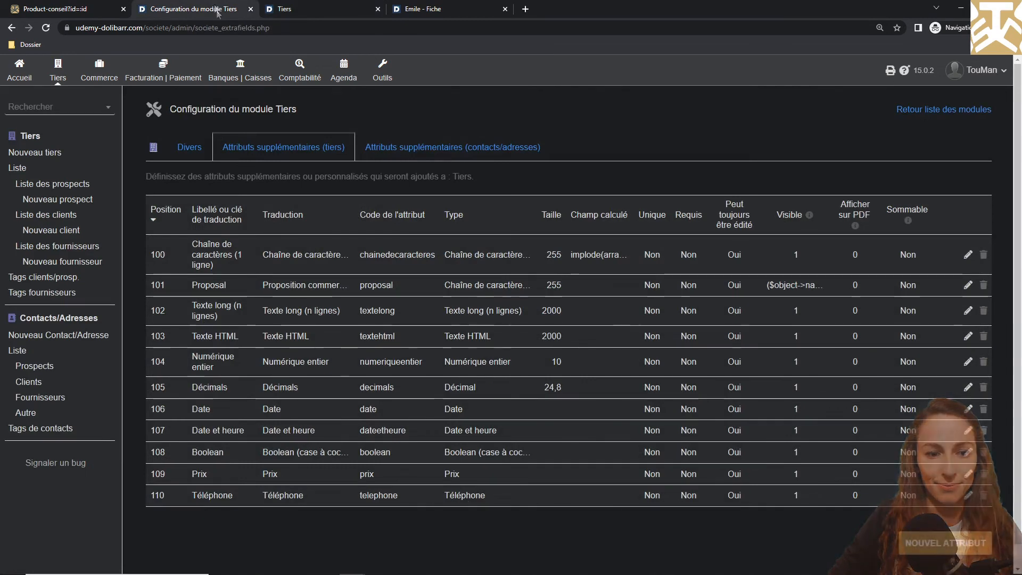
# Add and save an Email-type attribute (code email) at position 111
pyautogui.click(931, 548)
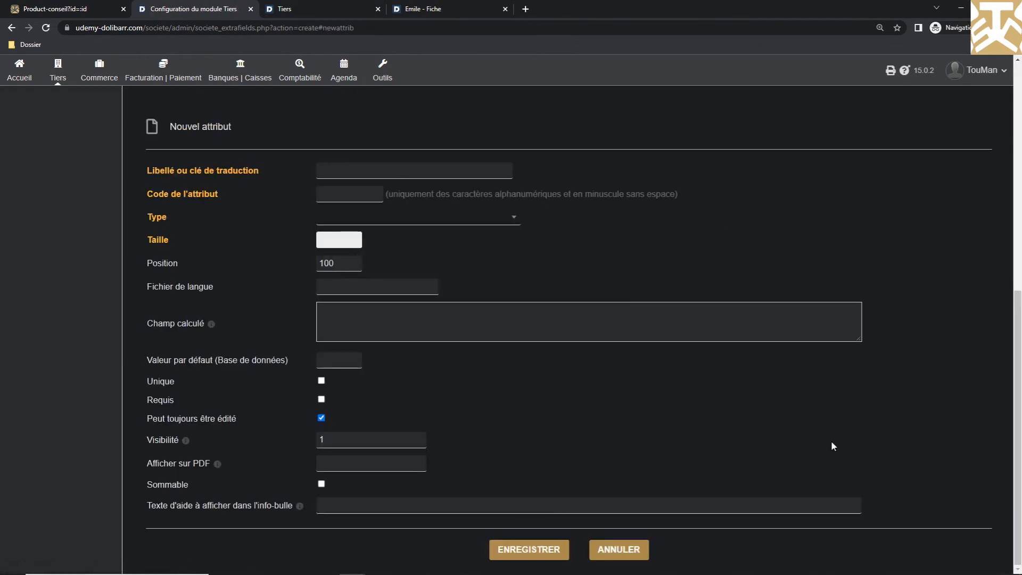
pyautogui.click(437, 221)
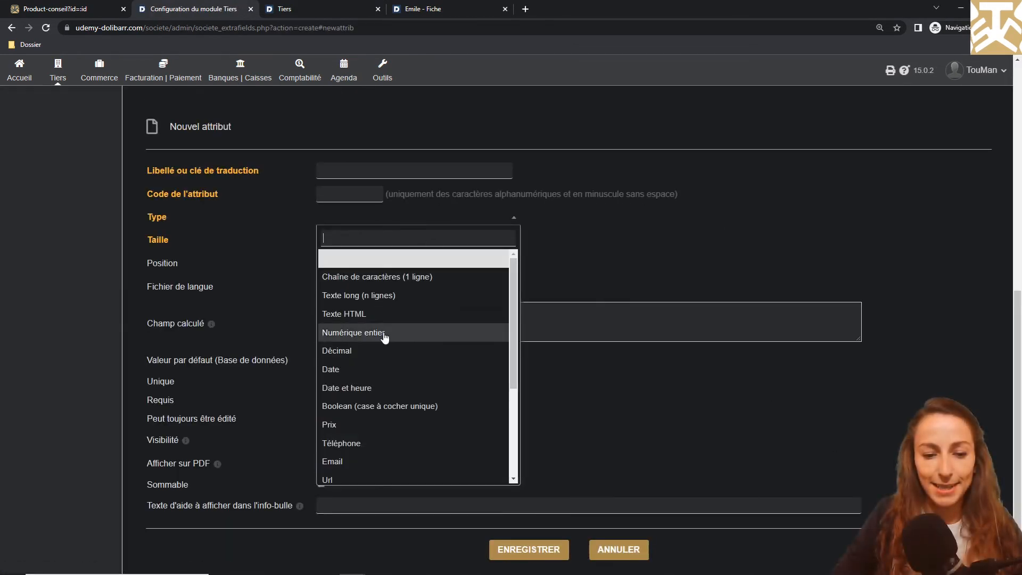
pyautogui.click(359, 460)
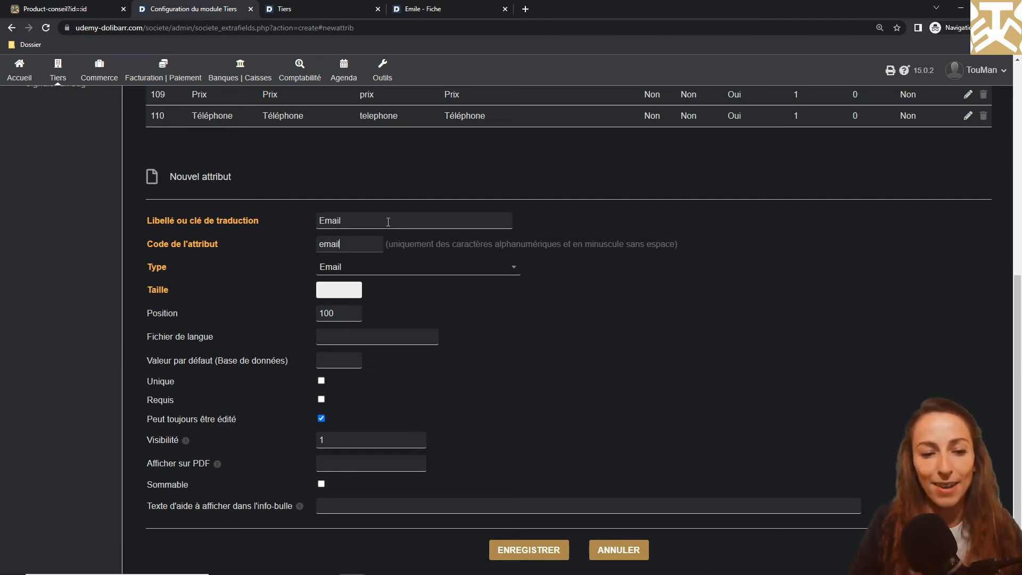
pyautogui.click(519, 553)
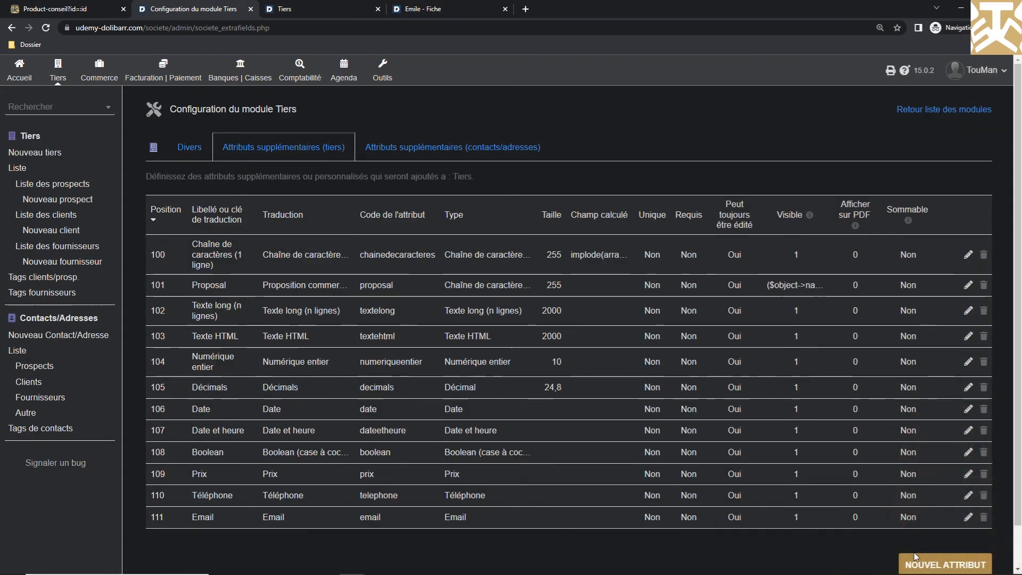
# Create a Url-type attribute labelled Url (code url) at position 112
pyautogui.click(915, 556)
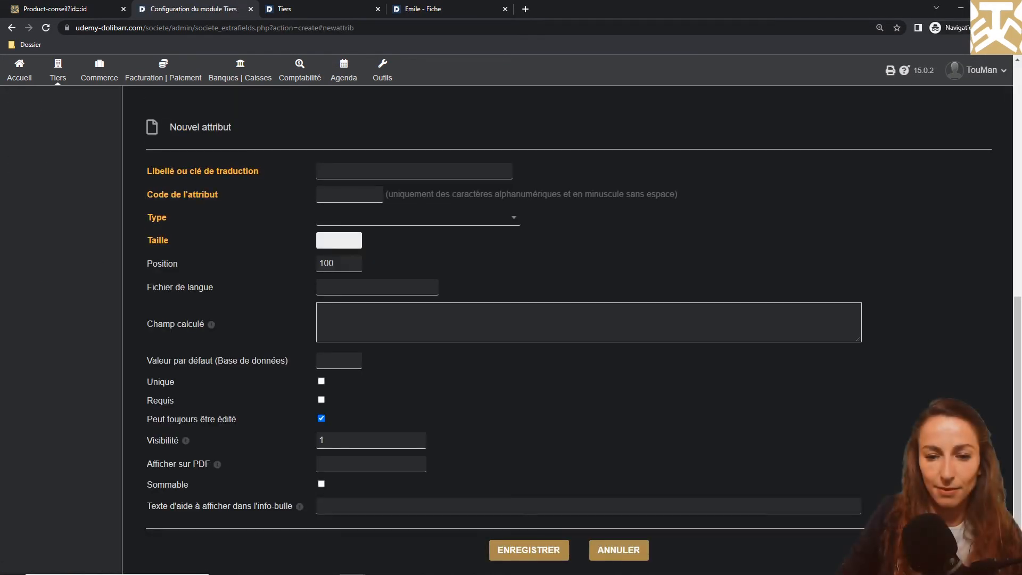
pyautogui.click(470, 220)
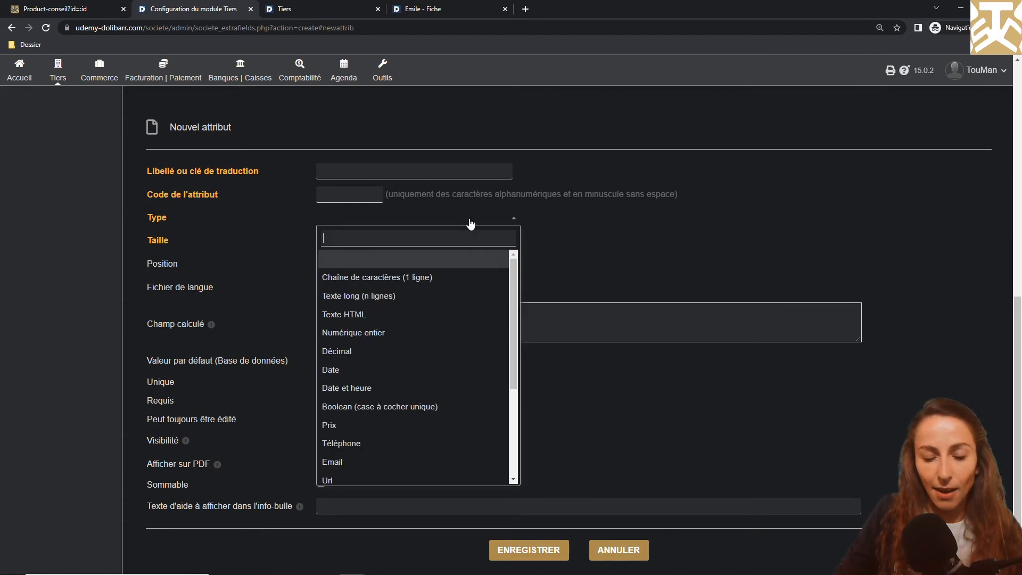
pyautogui.click(353, 480)
pyautogui.click(341, 219)
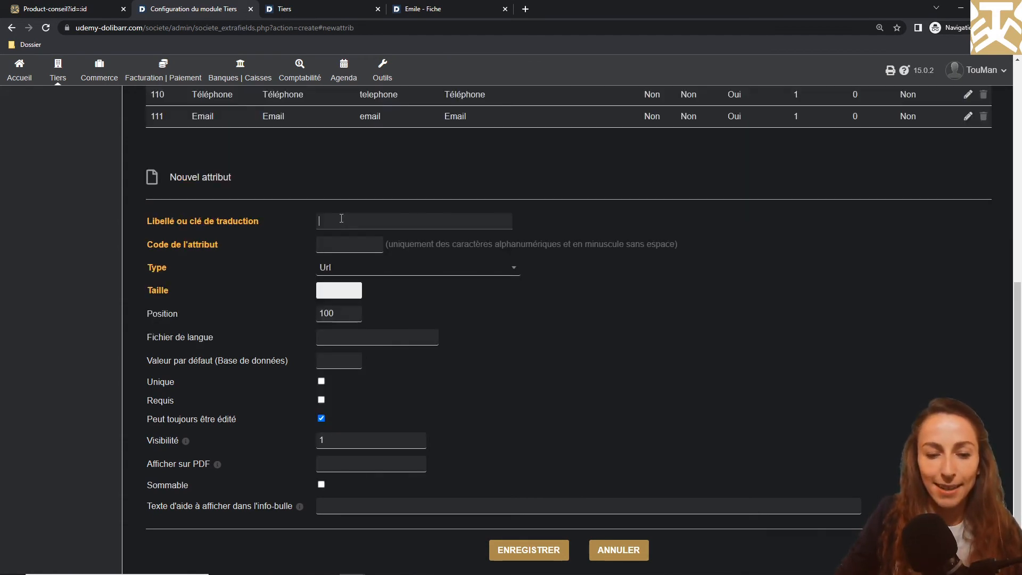
pyautogui.write('Ur')
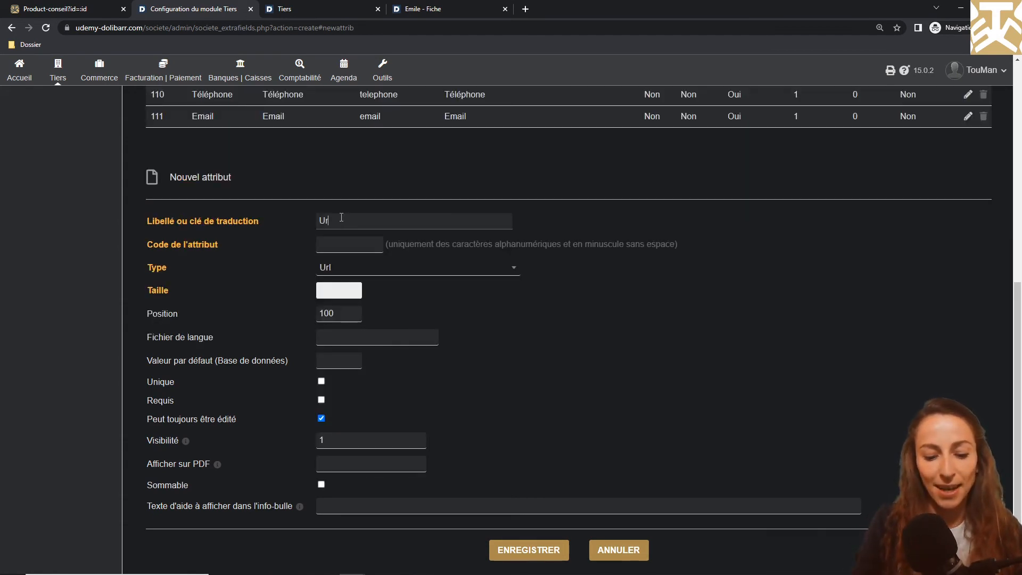
pyautogui.write('l')
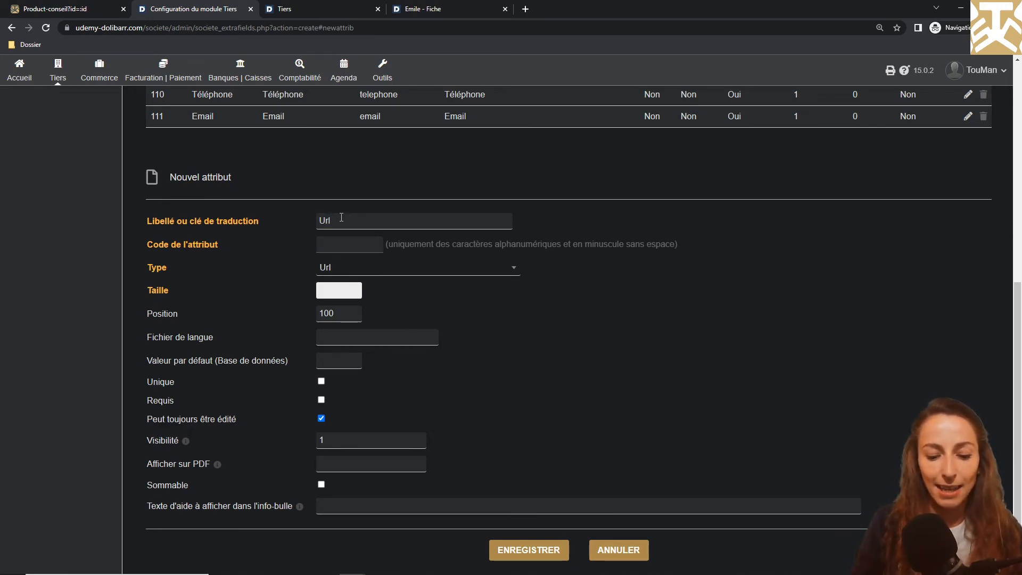
pyautogui.write('url')
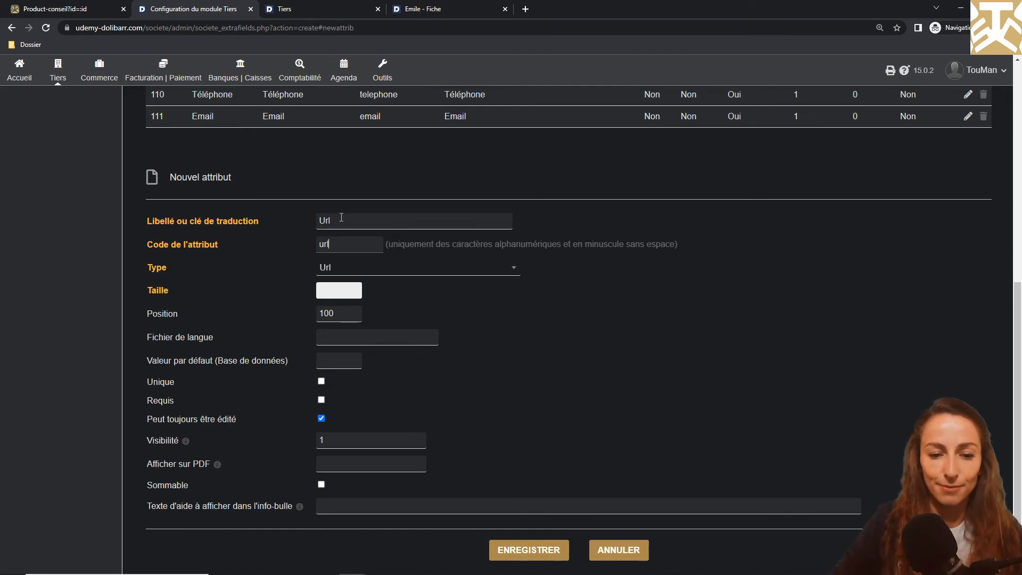
pyautogui.doubleClick(338, 314)
pyautogui.write('112')
pyautogui.click(513, 550)
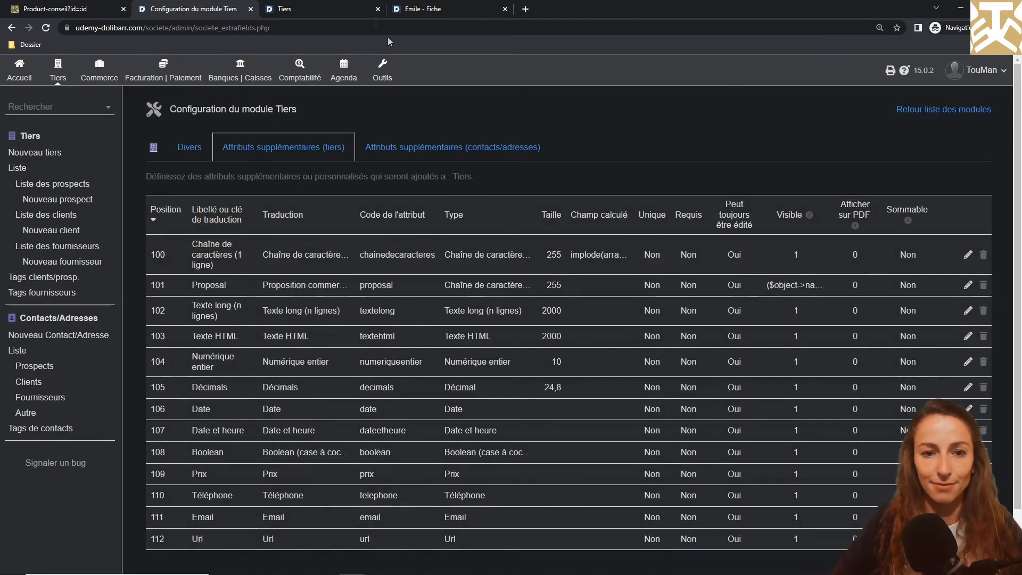
# Reload the third-party form to check the Url field, then return to the attribute list
pyautogui.click(284, 9)
pyautogui.click(46, 28)
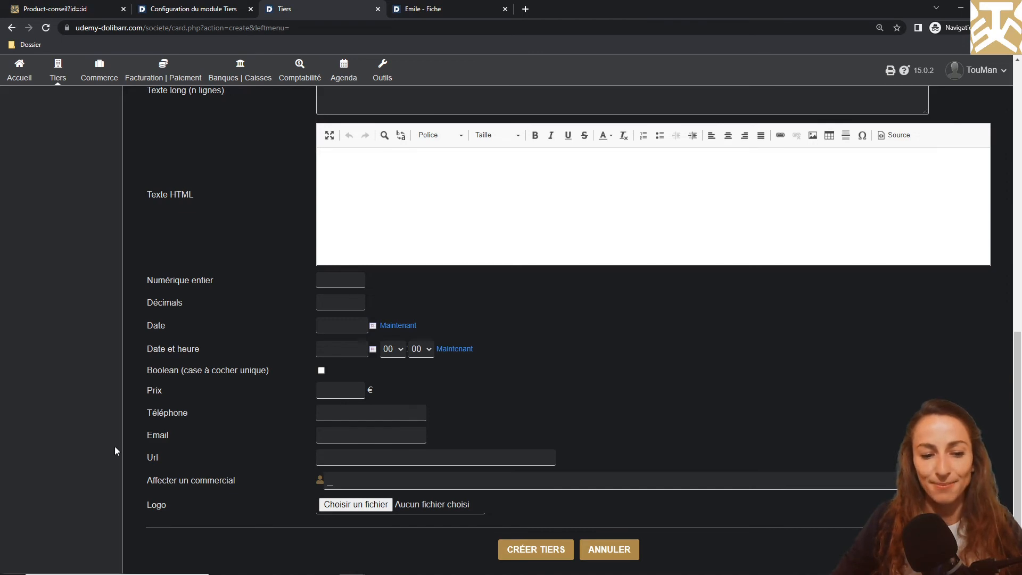
pyautogui.click(207, 6)
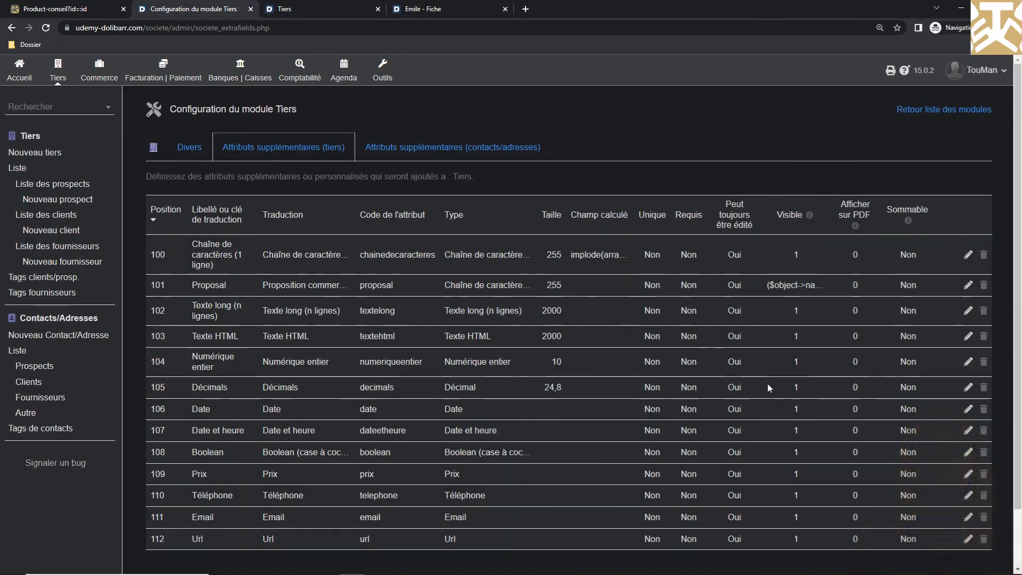
pyautogui.scroll(-2, 767, 382)
# Start a Mot de passe attribute labelled 'Mot de passe' with code motdepasse
pyautogui.click(926, 523)
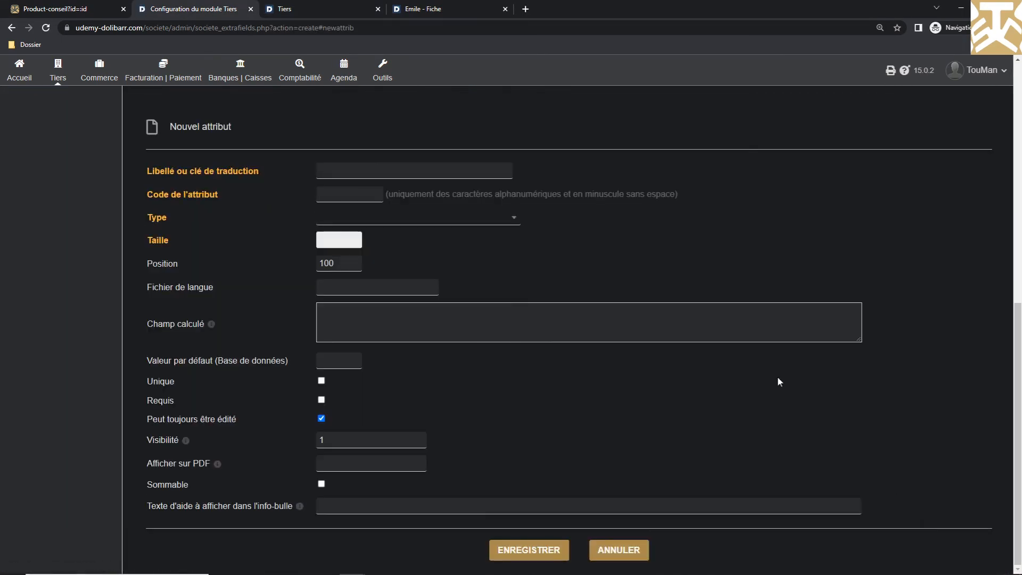
pyautogui.click(476, 219)
pyautogui.scroll(-3, 431, 380)
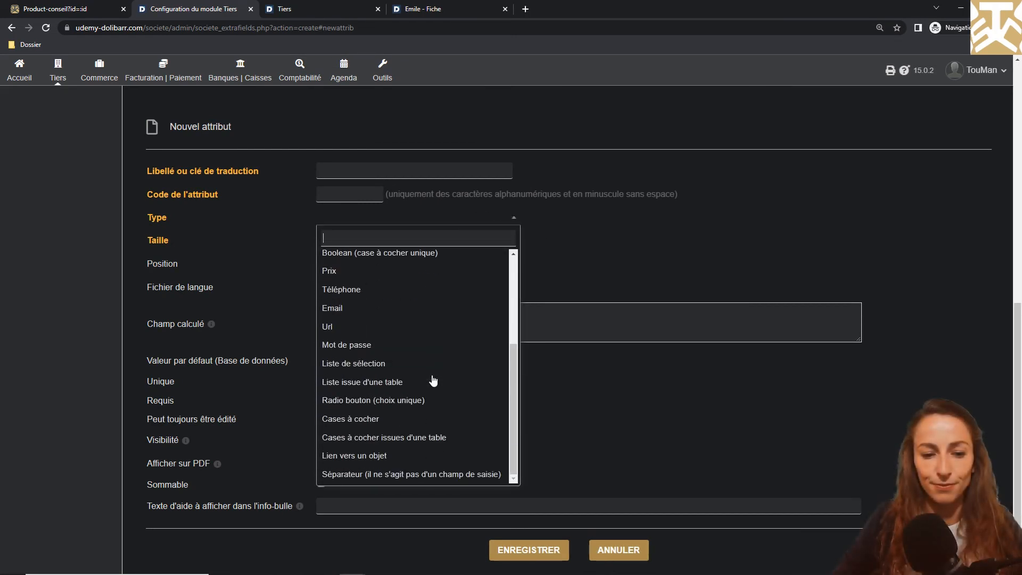
pyautogui.click(383, 348)
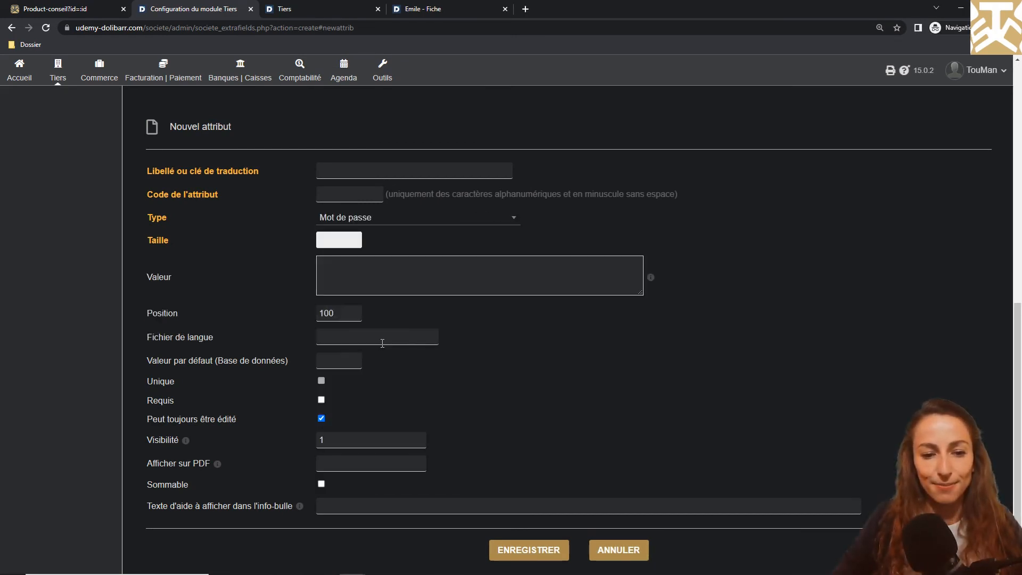
pyautogui.click(395, 172)
pyautogui.write('M')
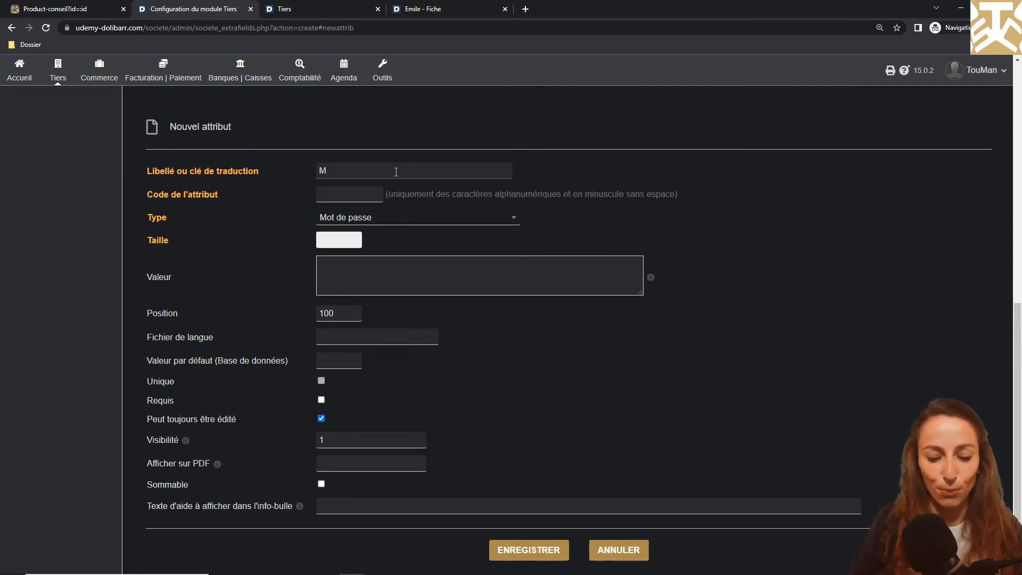
pyautogui.write('ot de passe')
pyautogui.press('Tab')
pyautogui.write('motdepasse')
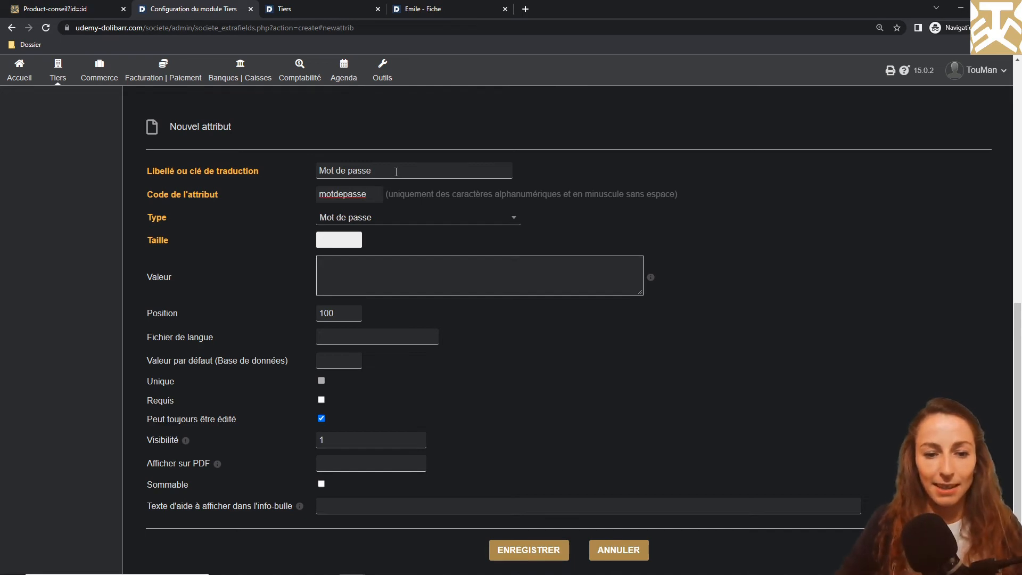
# Set the password value to auto and position 113, then save the attribute
pyautogui.click(650, 277)
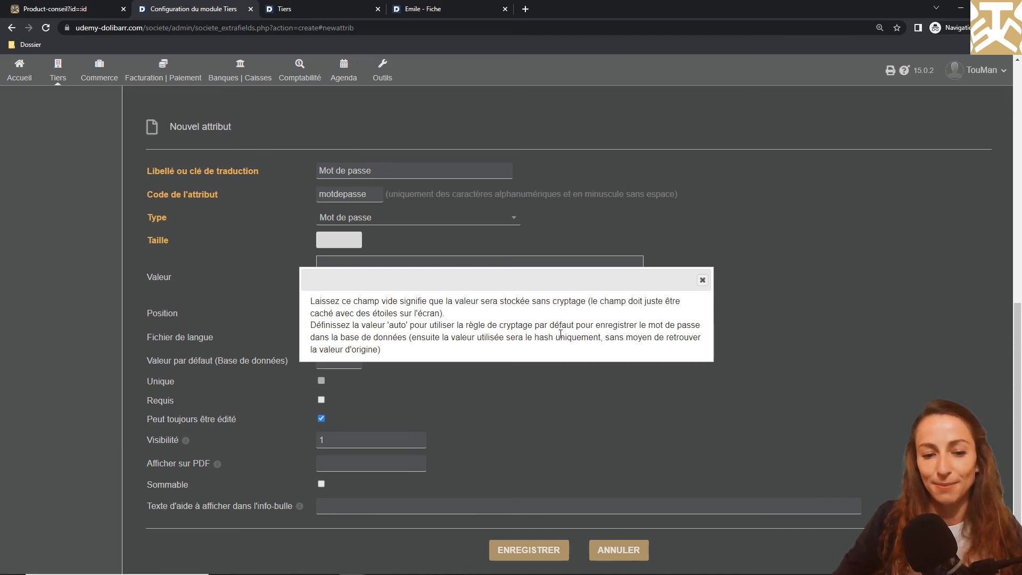
pyautogui.click(701, 281)
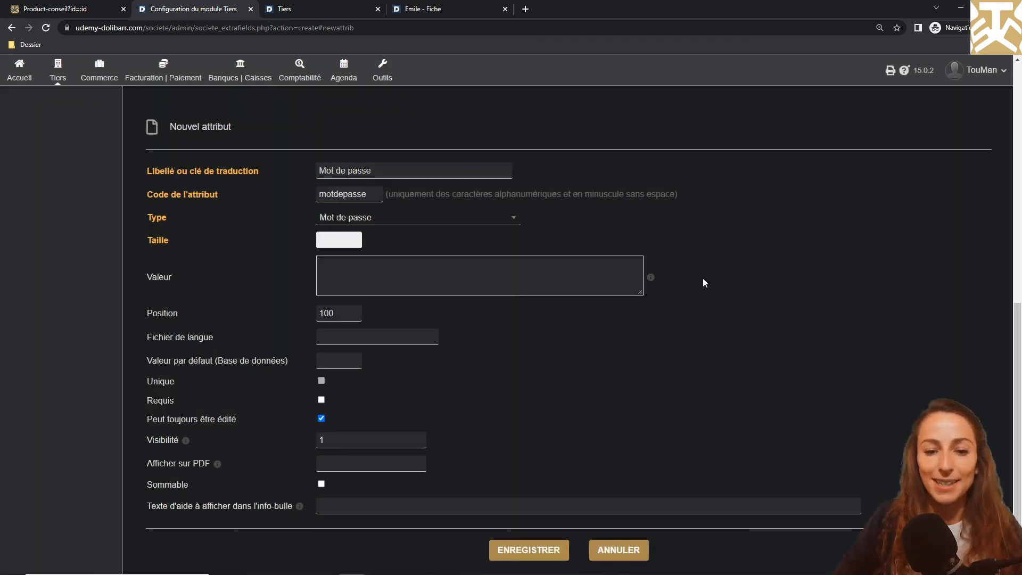
pyautogui.click(604, 285)
pyautogui.write('auto')
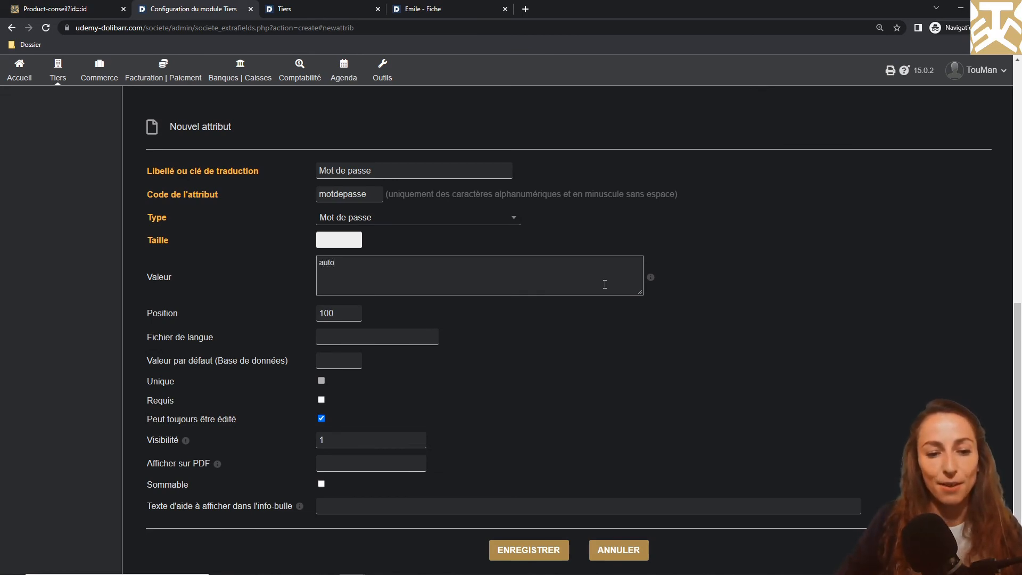
pyautogui.doubleClick(339, 313)
pyautogui.write('113')
pyautogui.click(529, 550)
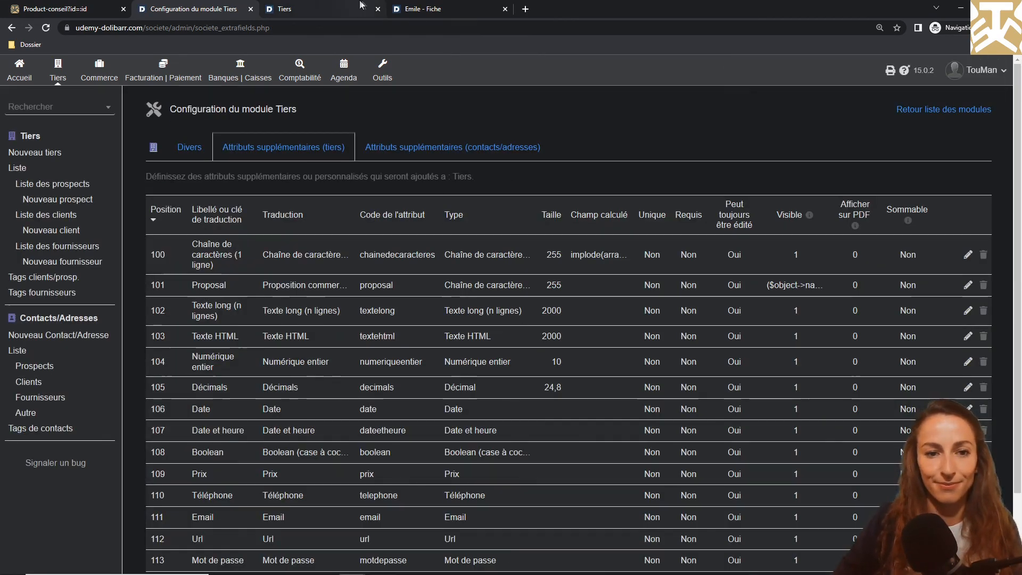
# Check the Mot de passe field on the new third-party form, then return to the list
pyautogui.click(314, 9)
pyautogui.scroll(5, 256, 366)
pyautogui.scroll(-6, 257, 365)
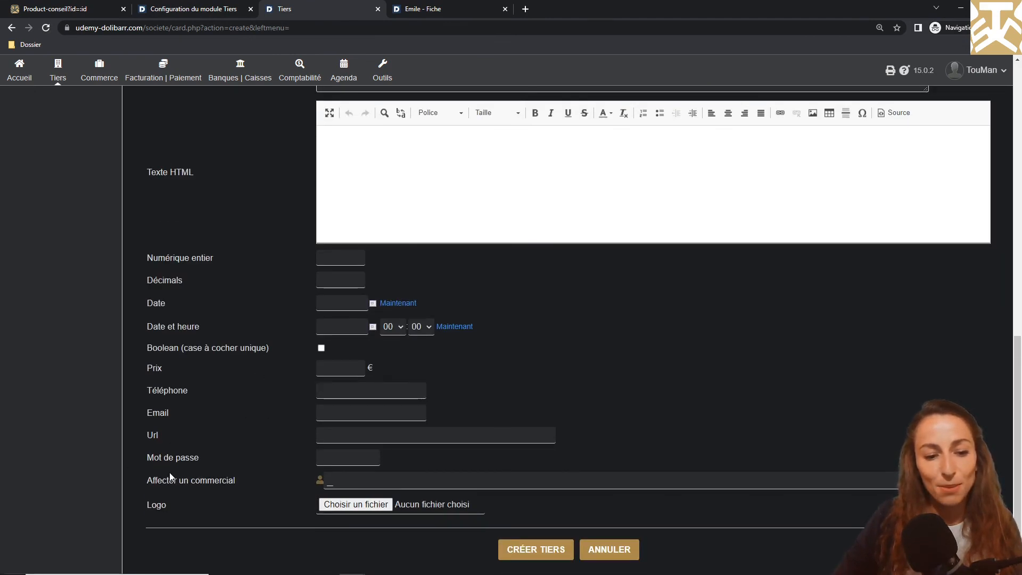
pyautogui.click(169, 7)
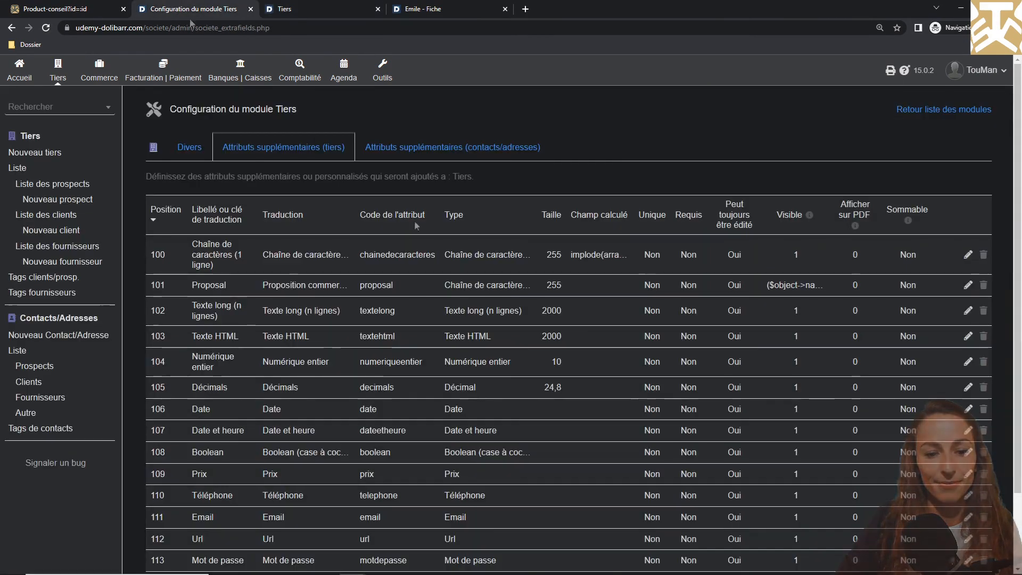
pyautogui.scroll(-2, 880, 502)
# Start a Liste de sélection attribute labelled 'Liste de sélection', code listeselection
pyautogui.click(935, 521)
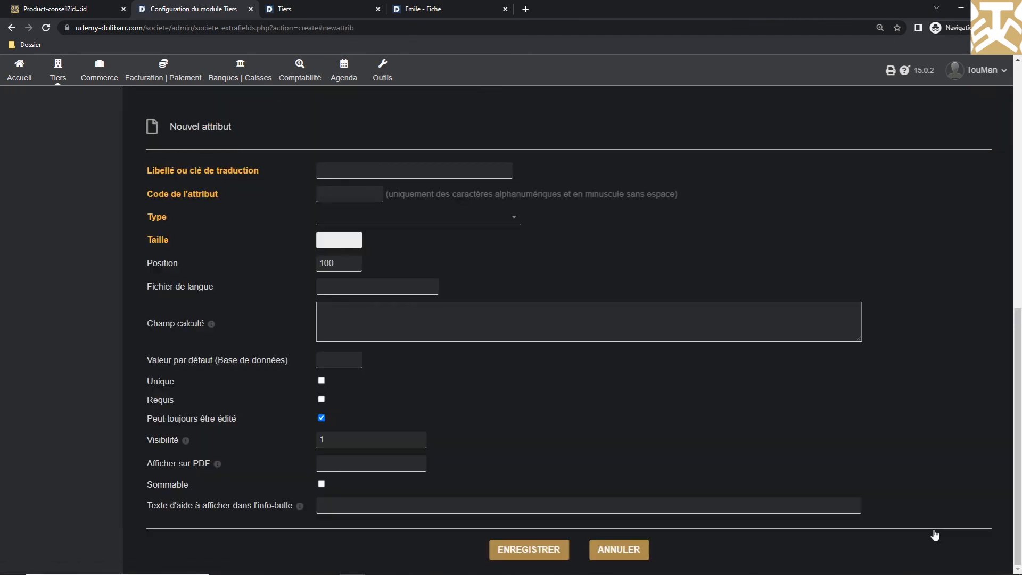
pyautogui.click(475, 223)
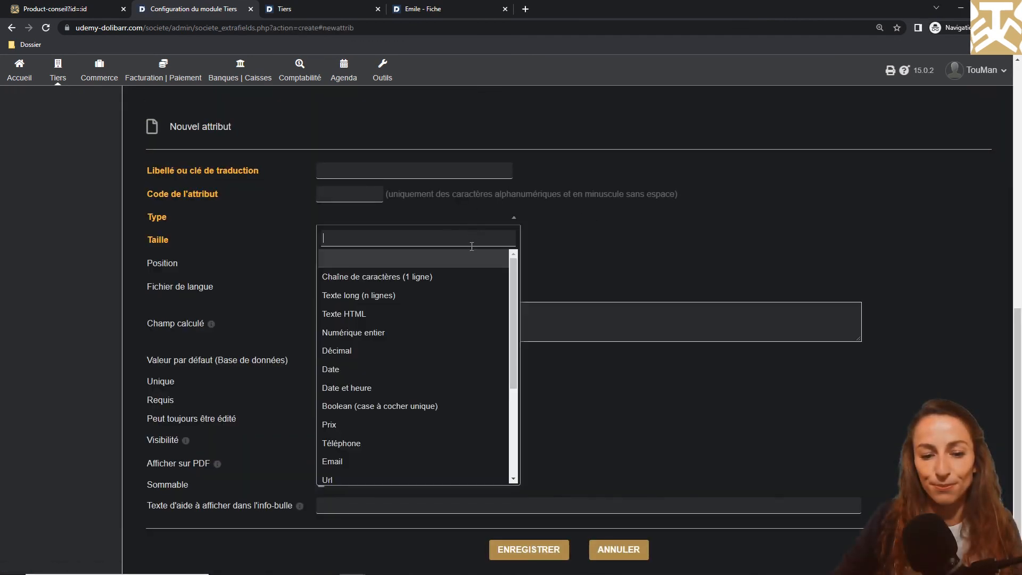
pyautogui.scroll(-5, 467, 298)
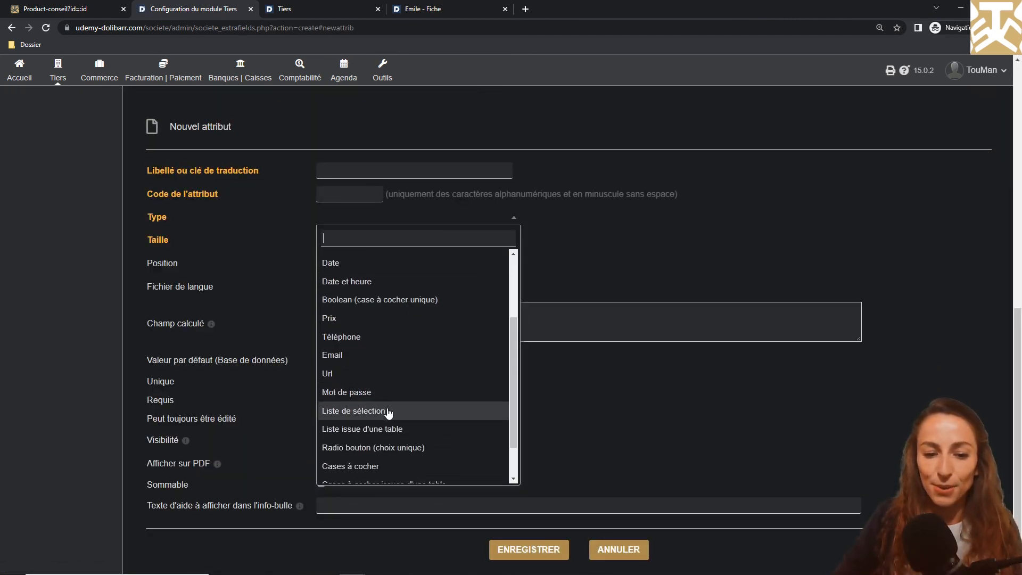
pyautogui.click(388, 410)
pyautogui.click(376, 165)
pyautogui.write('Liste de sélection')
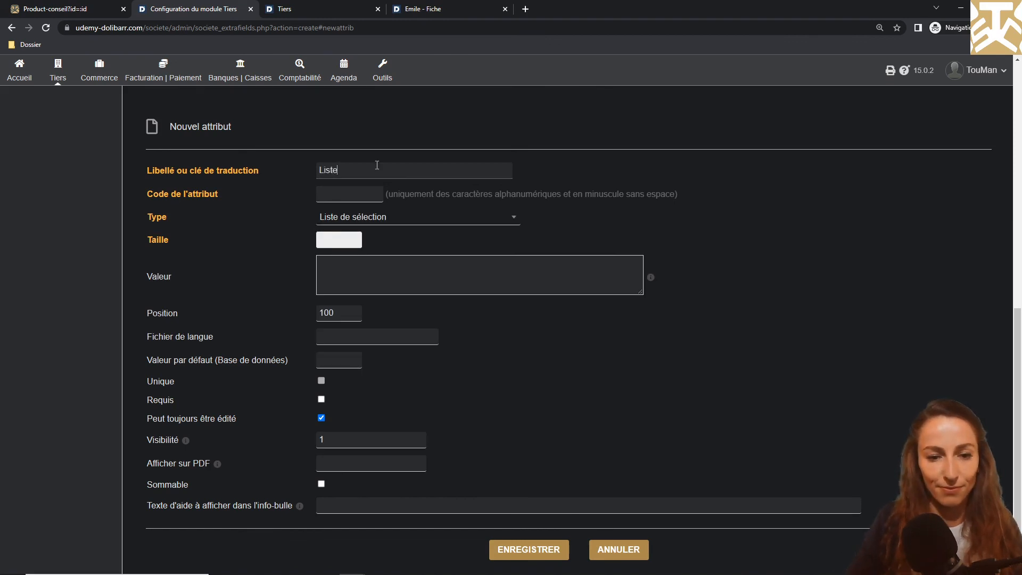
pyautogui.press('Tab')
pyautogui.write('listeselection')
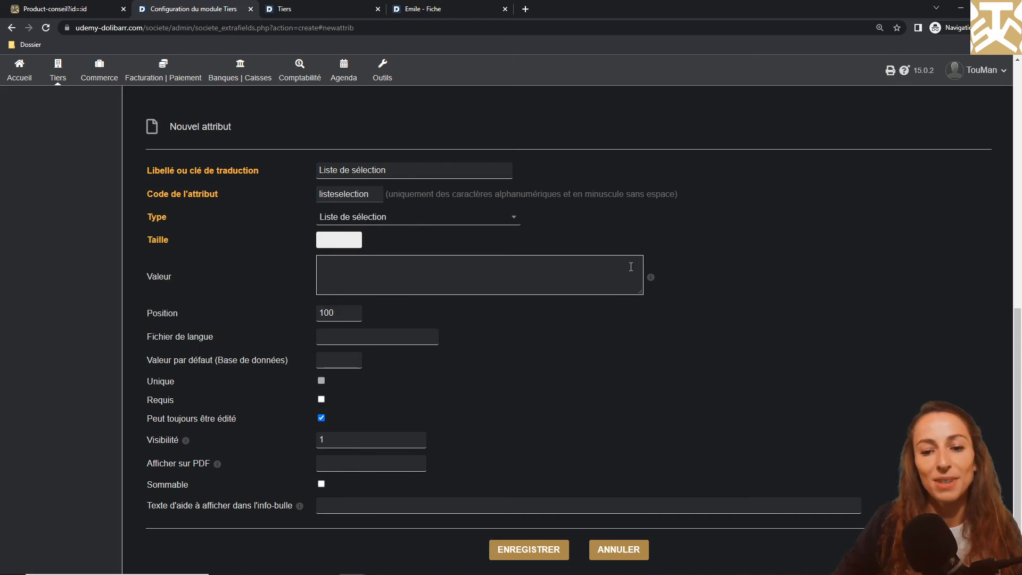
# Enter the list choices mon premier, deuxième and troisième choix
pyautogui.click(651, 277)
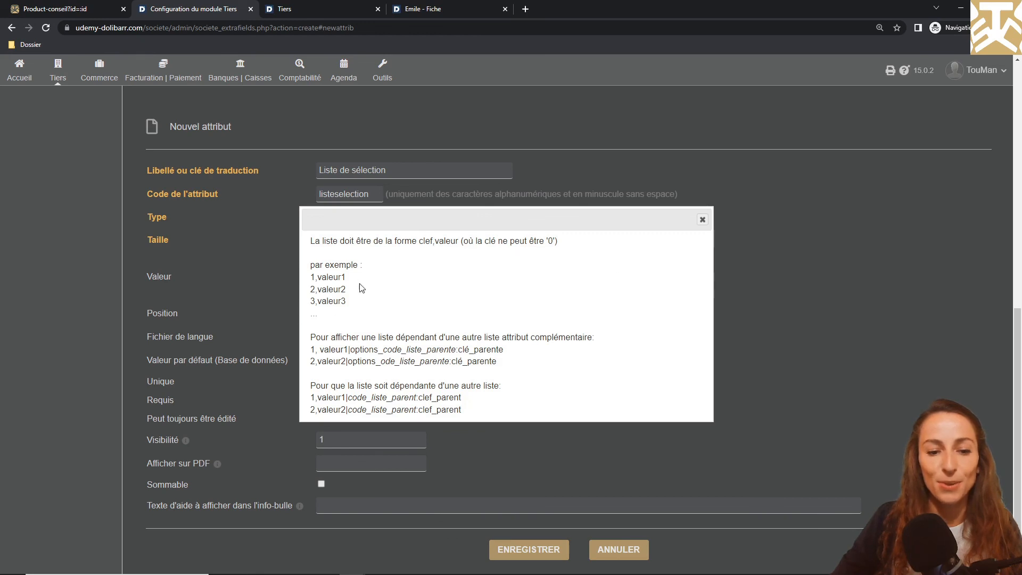
pyautogui.click(702, 220)
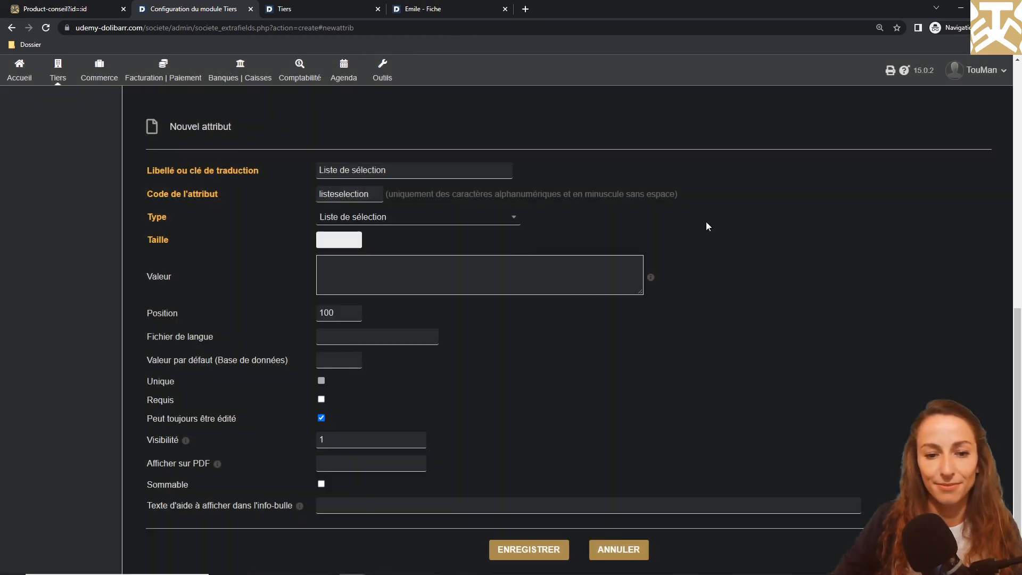
pyautogui.click(545, 273)
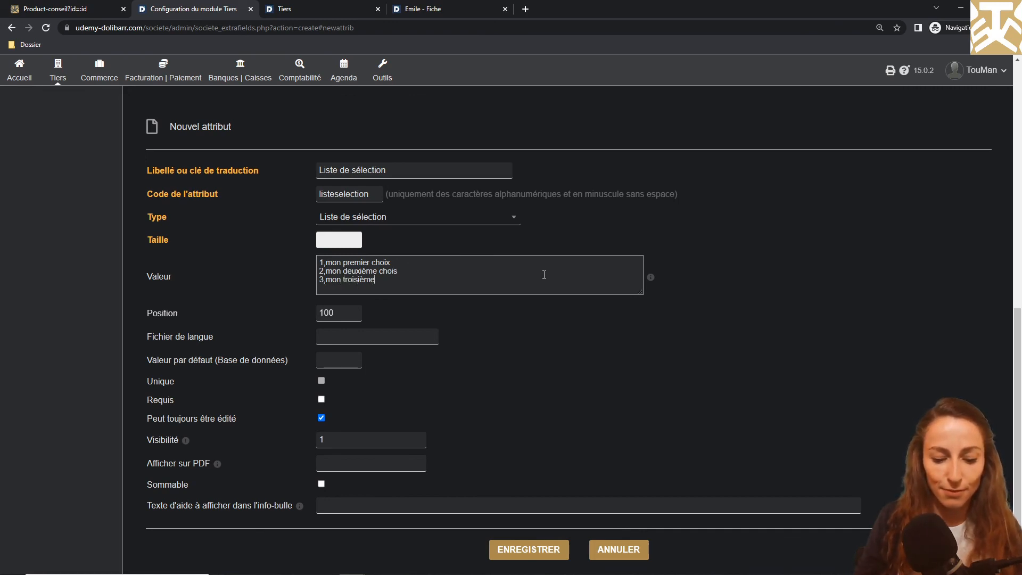
pyautogui.write('x')
pyautogui.click(334, 312)
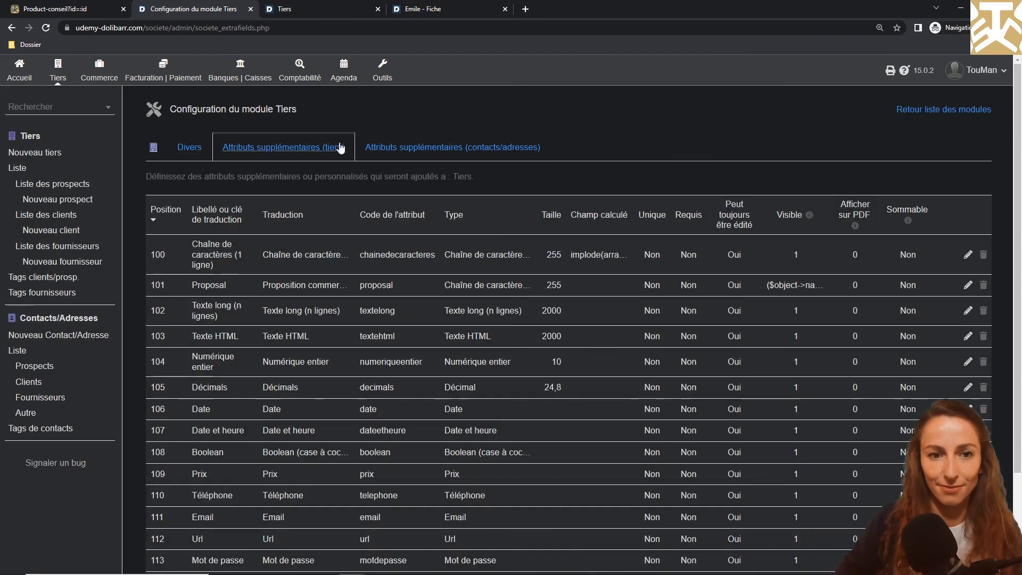
# Save, then open the Liste de sélection dropdown on the reloaded third-party form
pyautogui.click(299, 9)
pyautogui.click(45, 28)
pyautogui.scroll(-10, 232, 356)
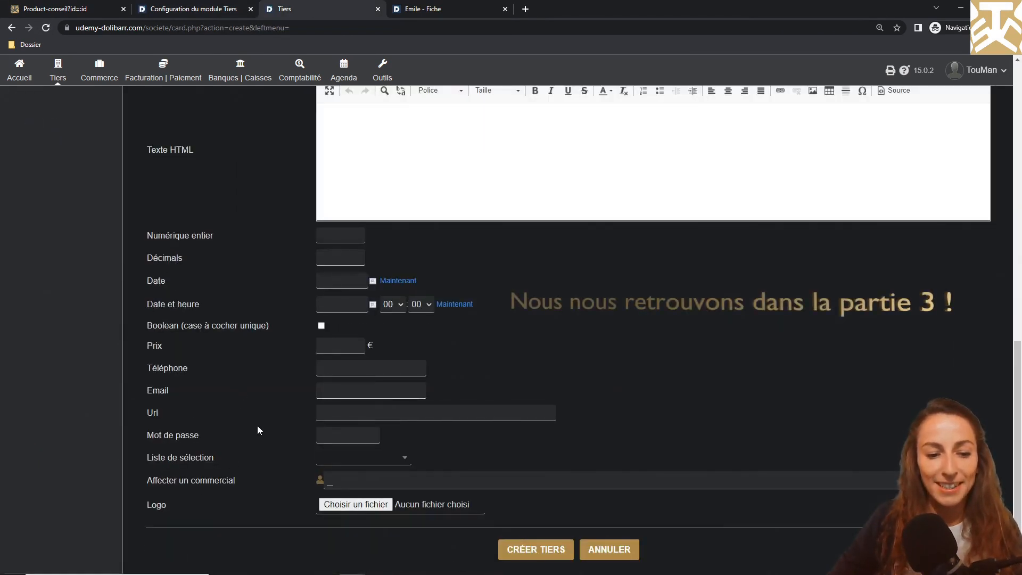
pyautogui.click(354, 458)
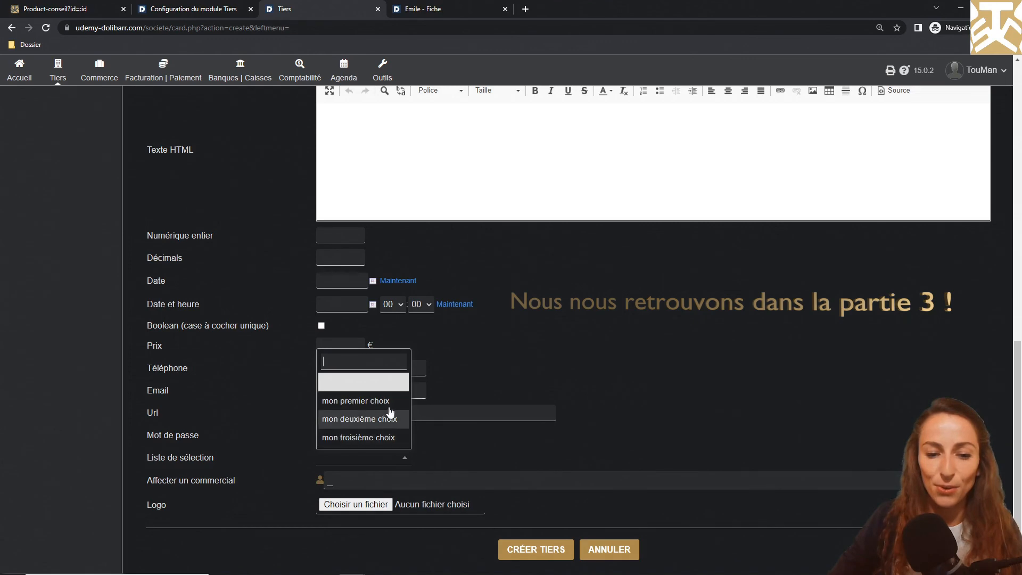